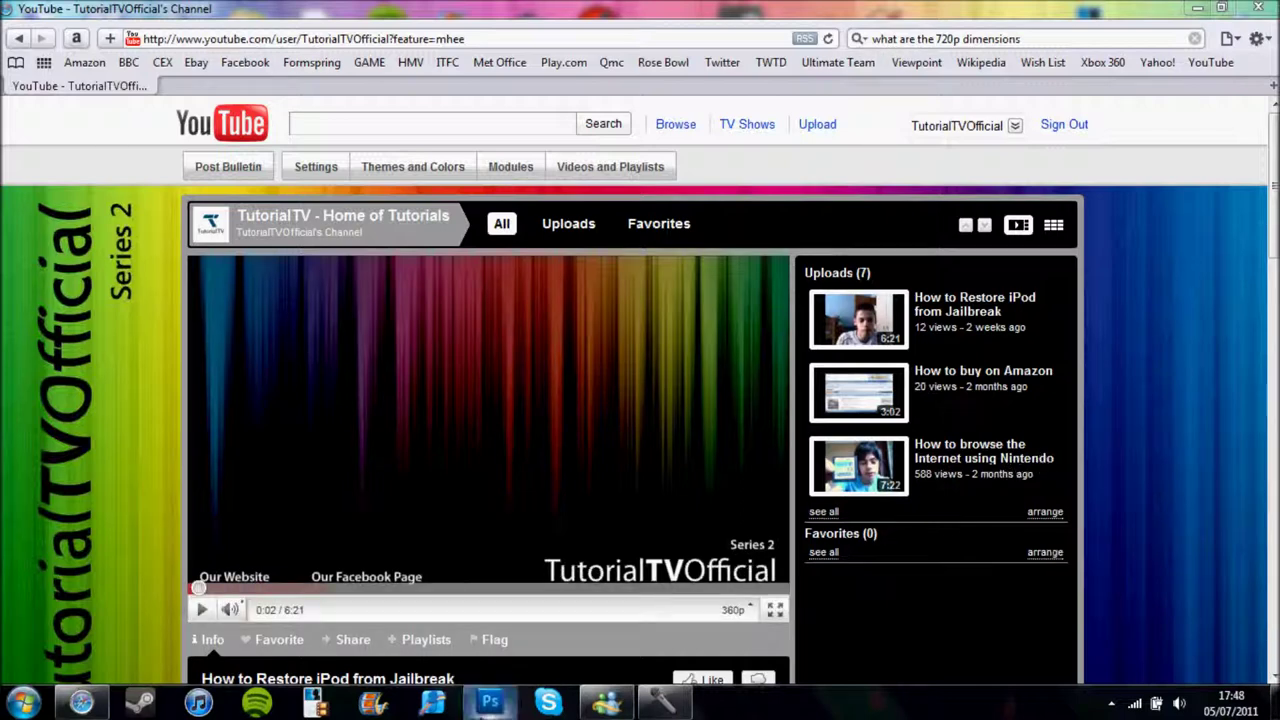
Launch Adobe Photoshop CS5 from the Windows taskbar.
left_click(487, 706)
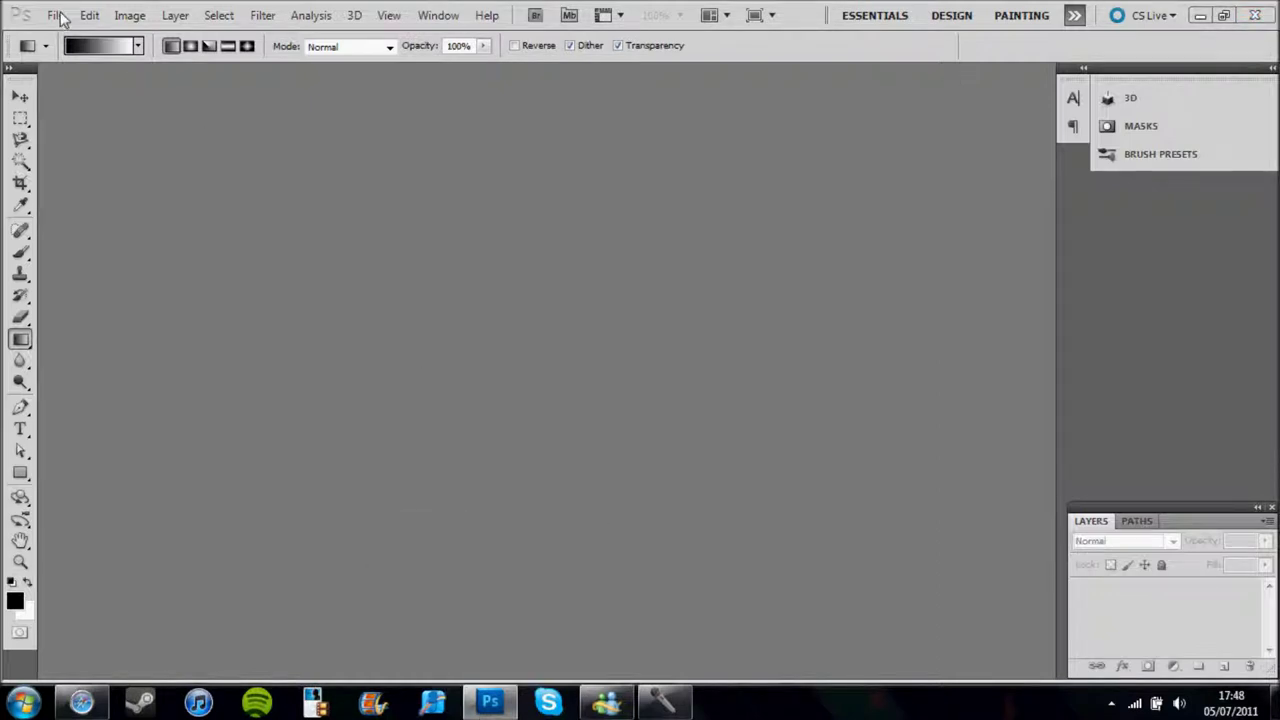
Create a 1080 × 720 pixel document named 'Spectrum Eye', continuing the trial when prompted.
left_click(56, 15)
left_click(80, 45)
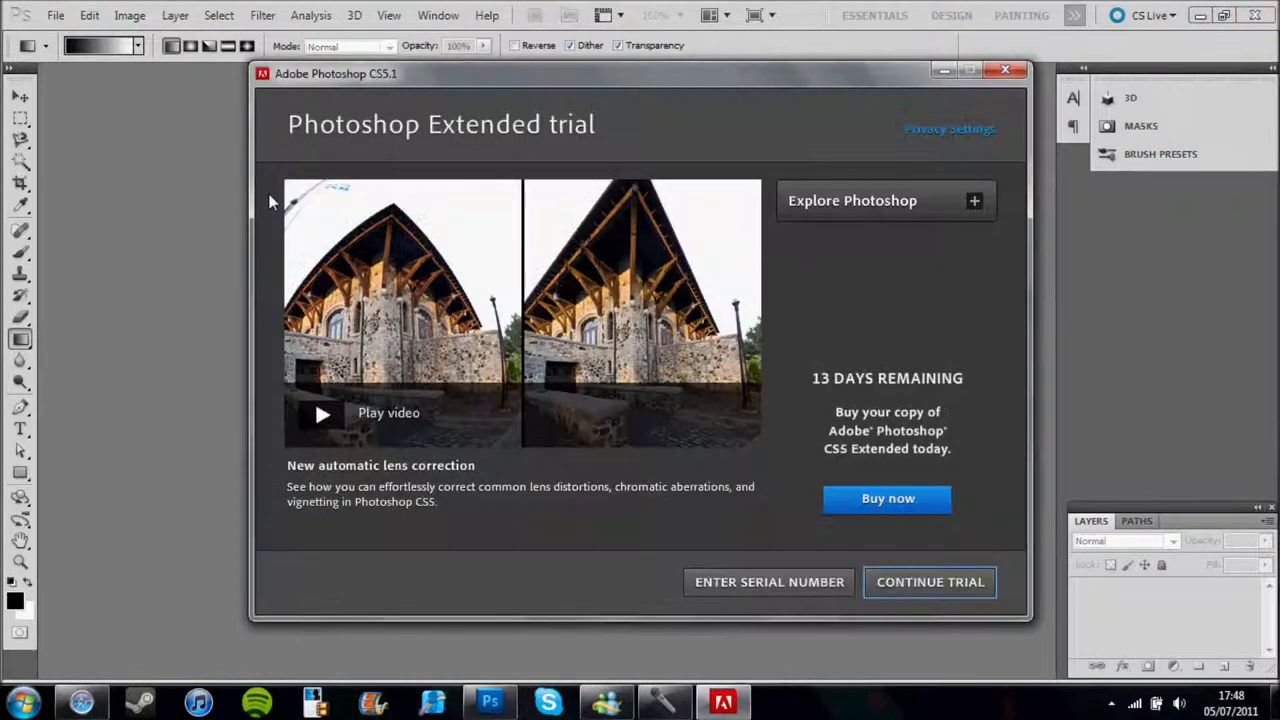
left_click(895, 590)
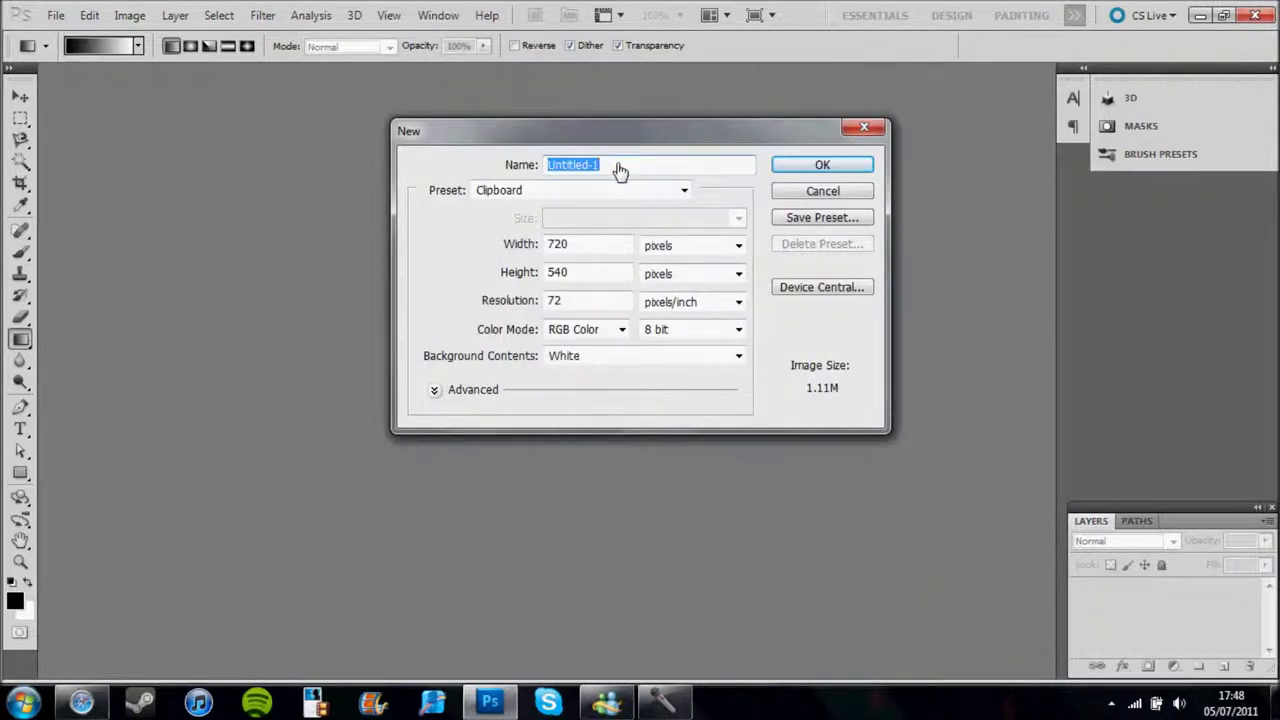
type("Spectrum Eye")
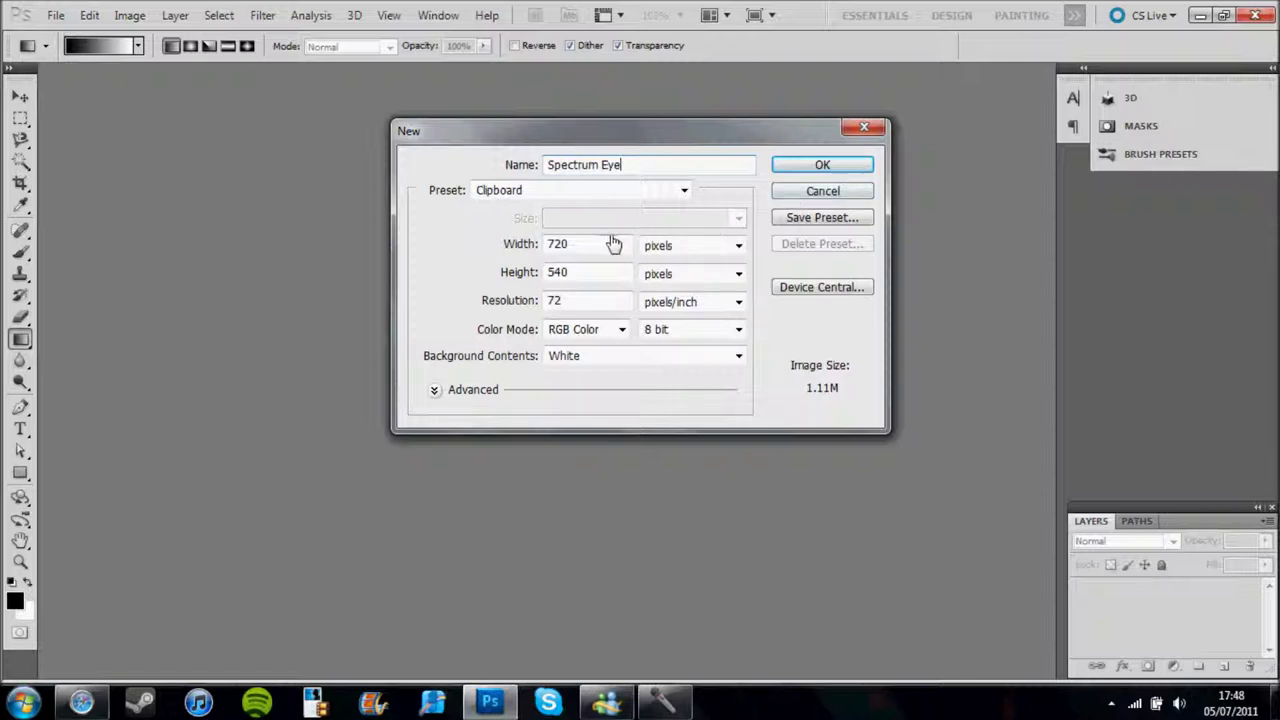
left_click_drag(580, 244, 520, 250)
type("1080")
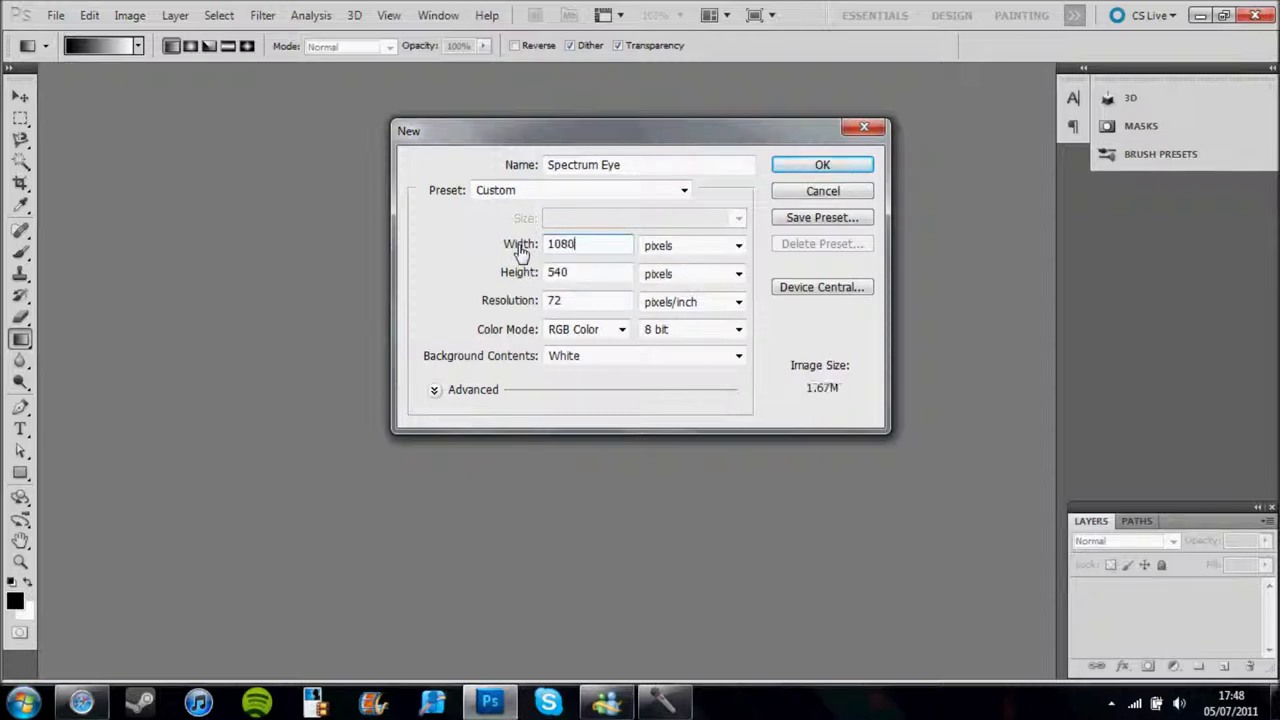
left_click_drag(614, 281, 550, 280)
type("720")
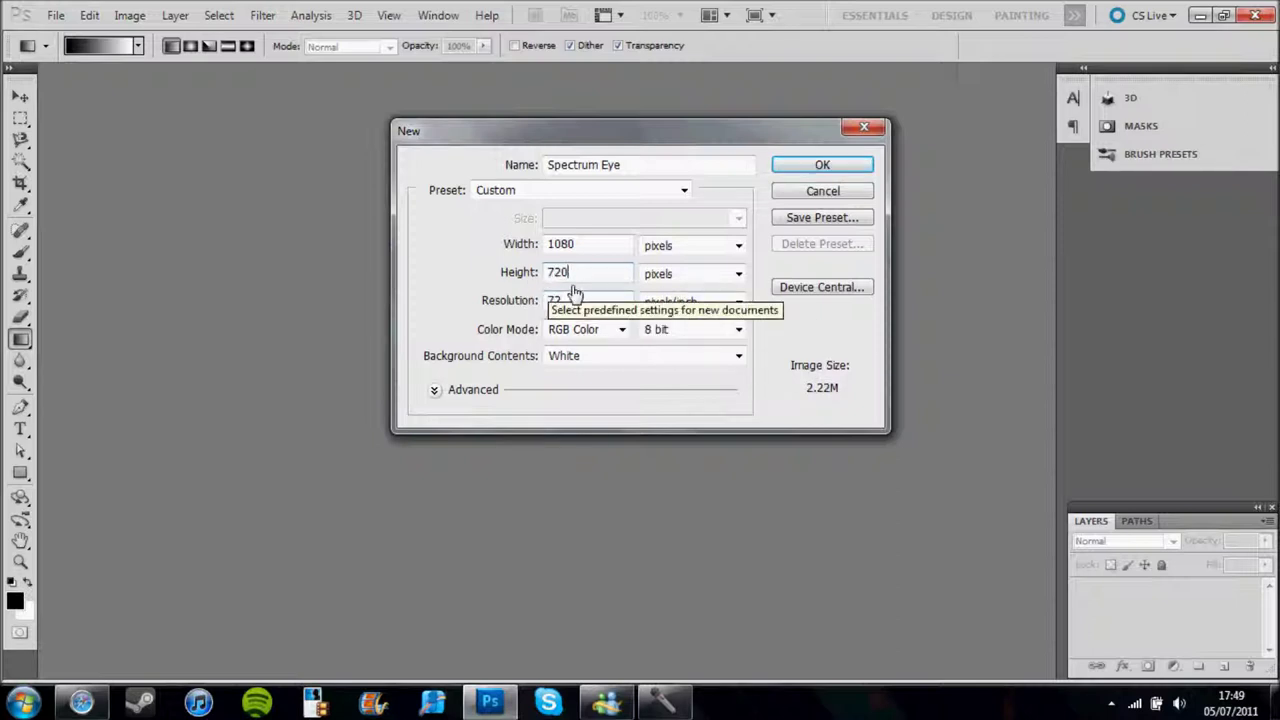
key("ctrl+a")
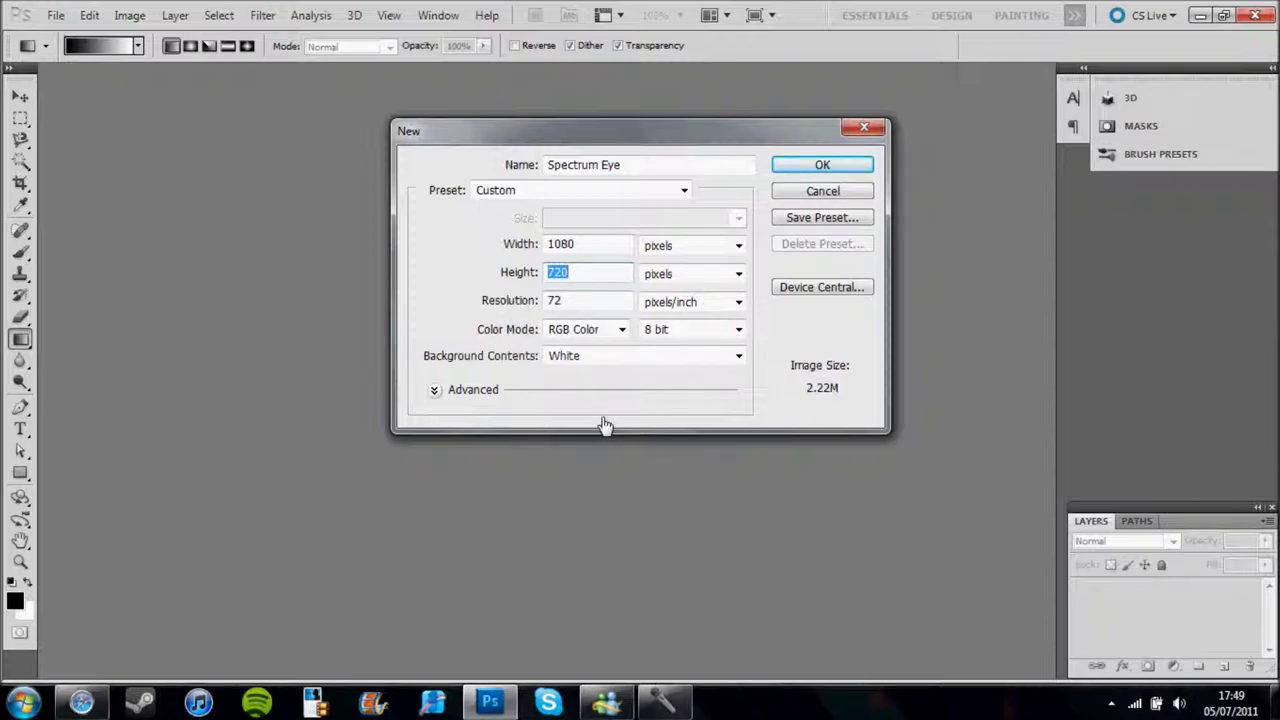
left_click(853, 170)
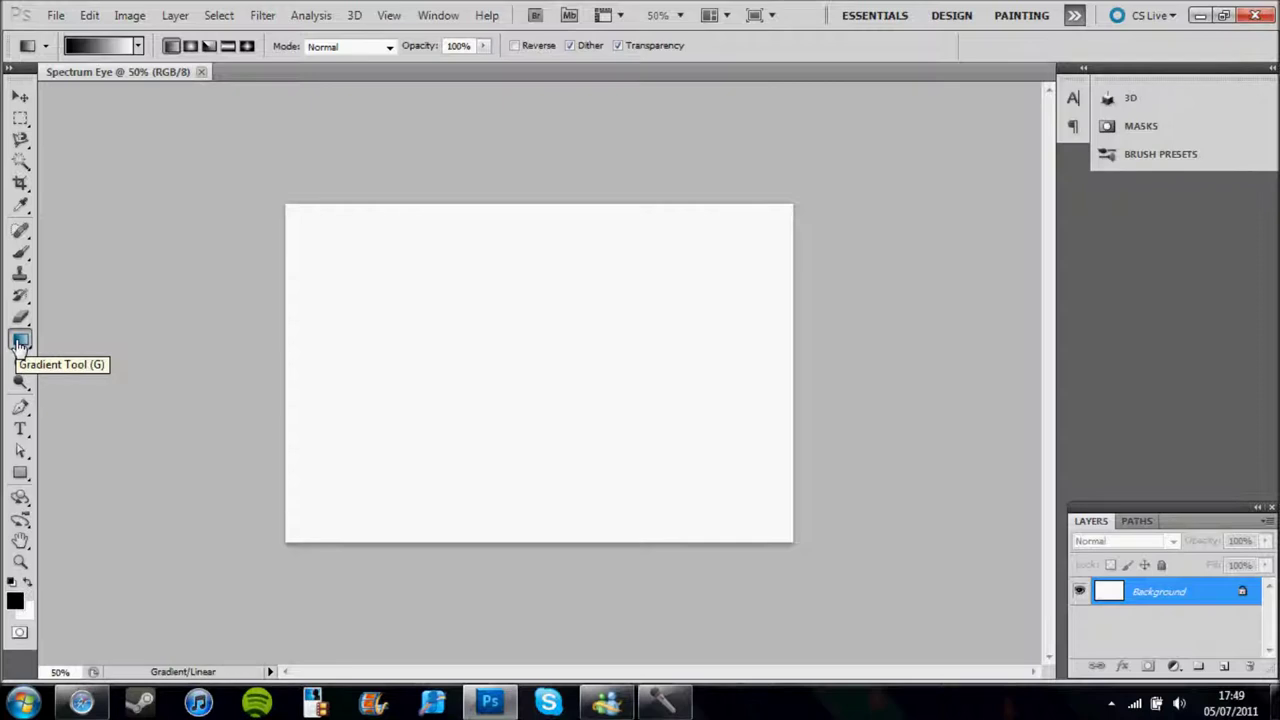
Fill the canvas with a Gradient Tool gradient from the bottom edge to the top, undoing failed attempts.
left_click(20, 343)
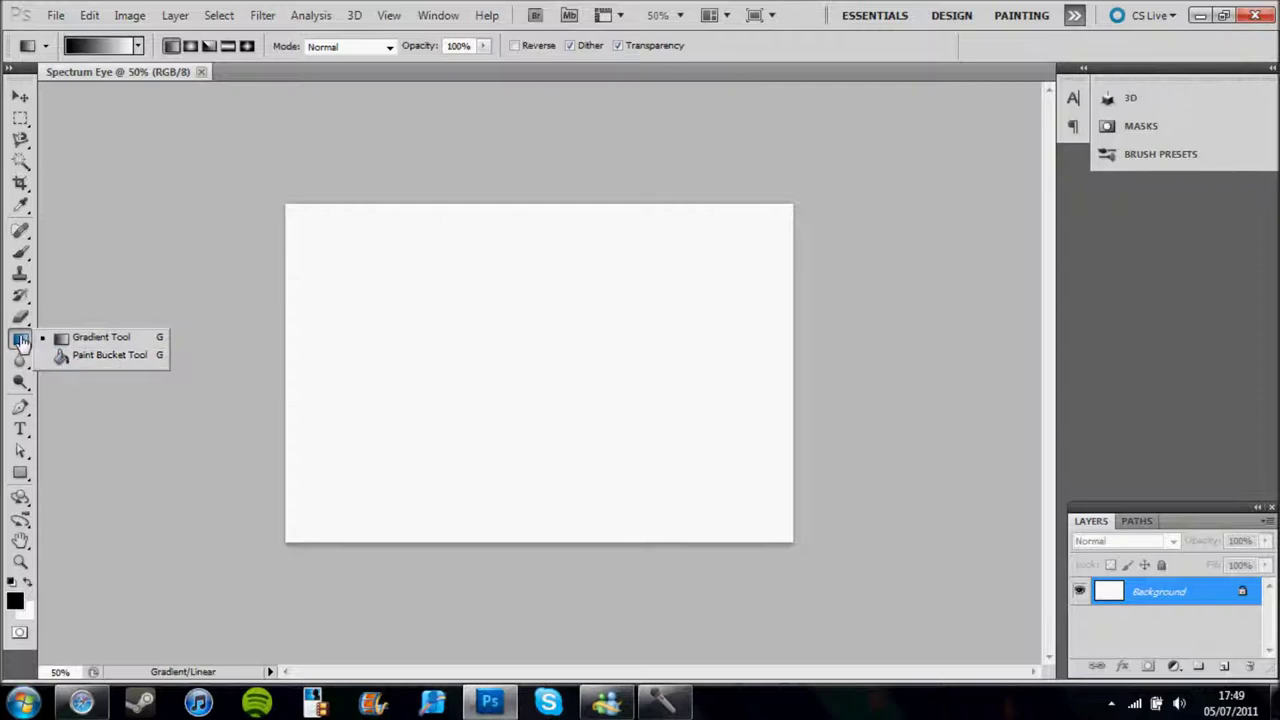
left_click(62, 342)
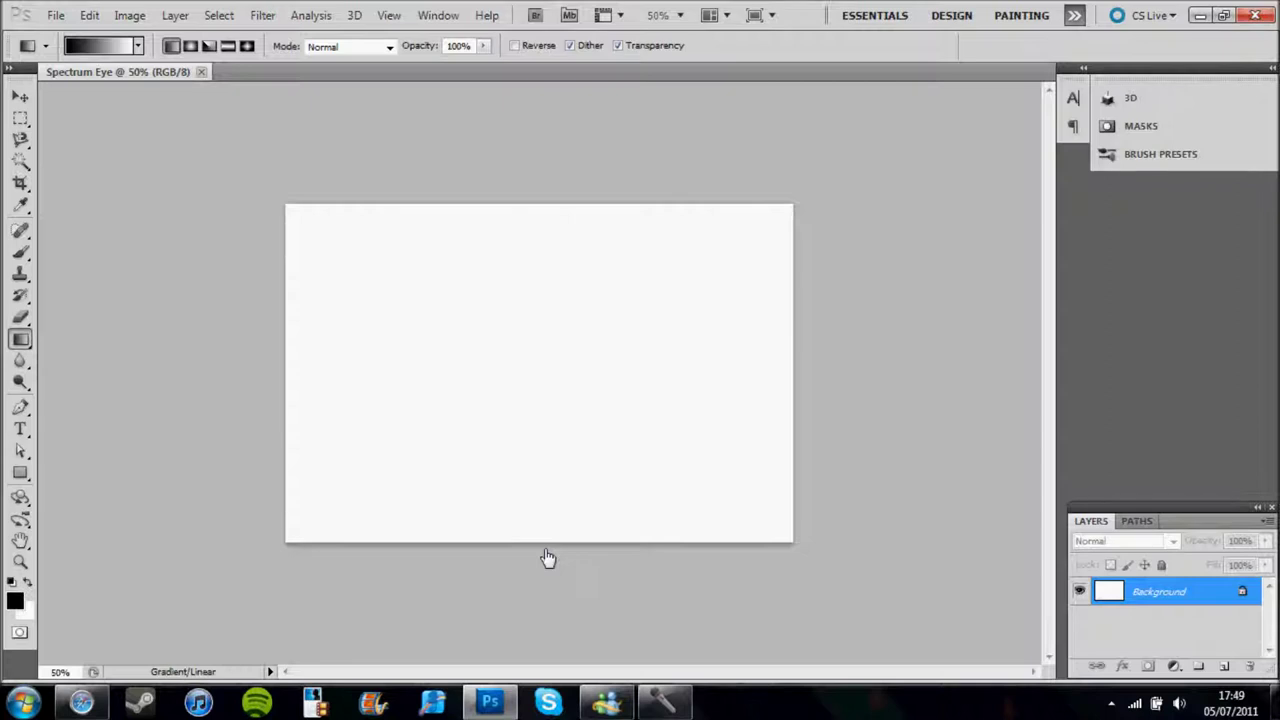
left_click_drag(548, 556, 552, 440)
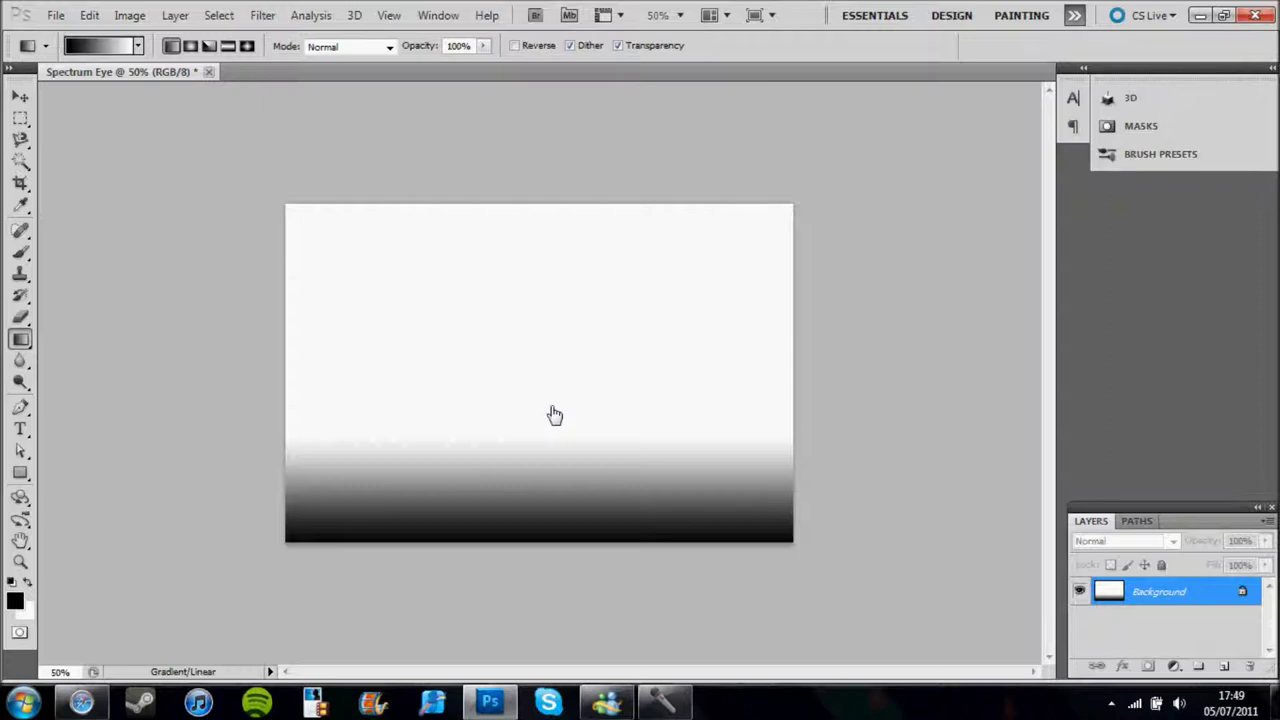
key("ctrl+z")
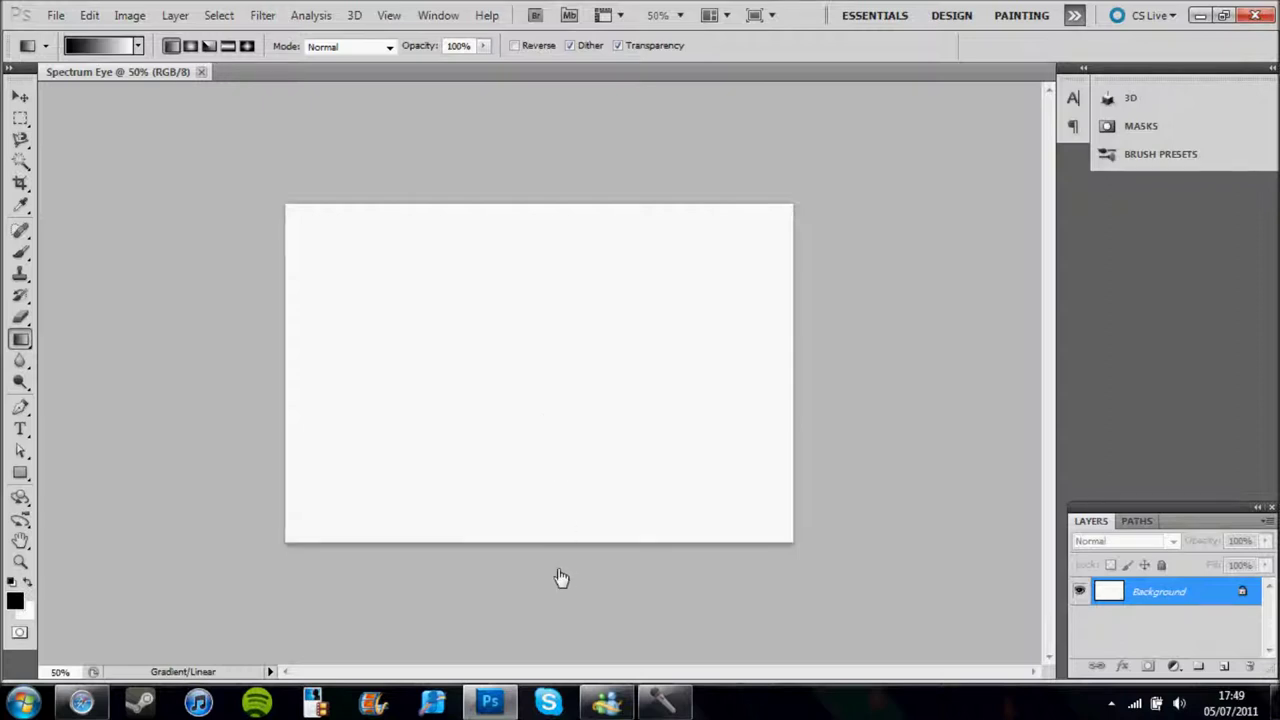
left_click_drag(550, 570, 550, 480)
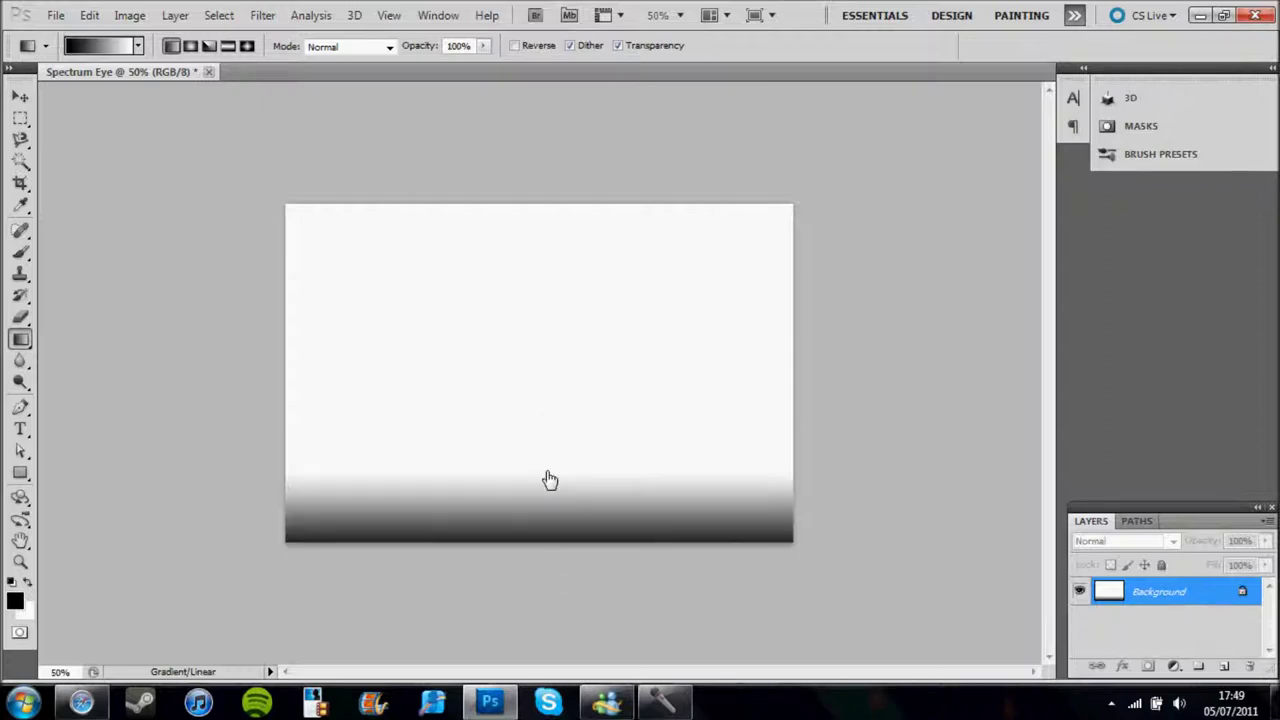
key("ctrl+z")
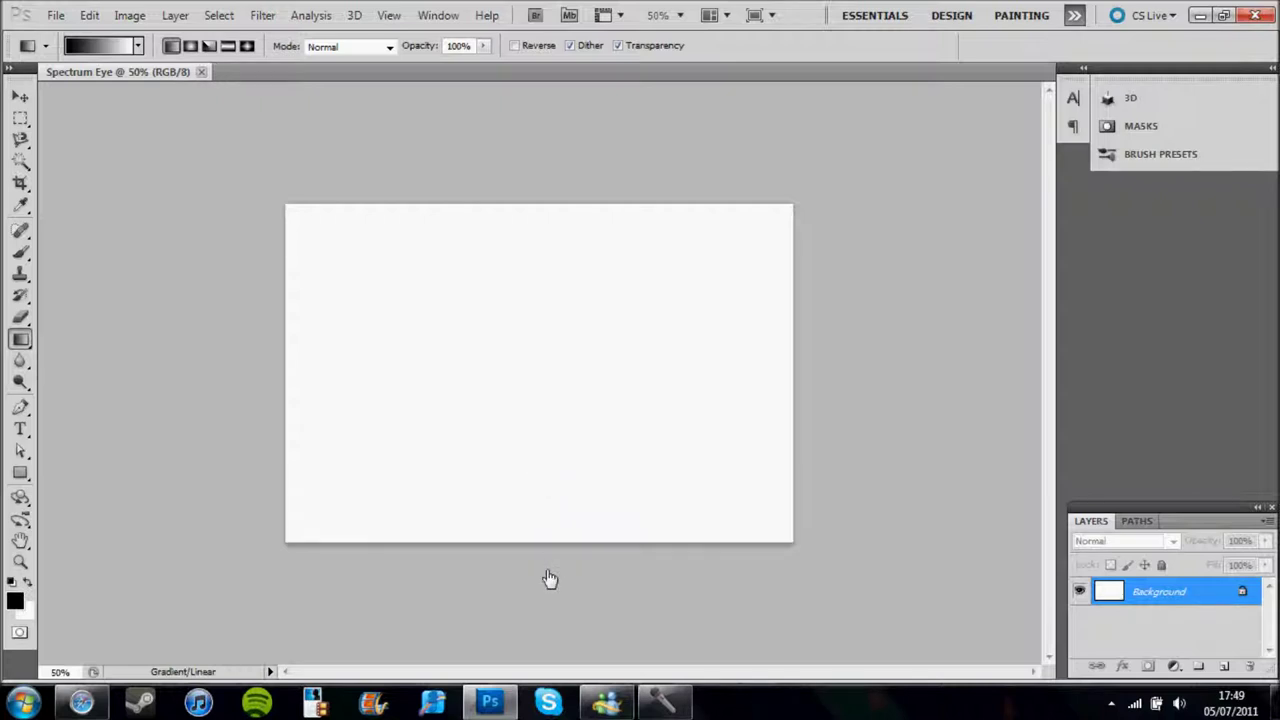
left_click_drag(545, 566, 546, 398)
left_click_drag(546, 398, 557, 192)
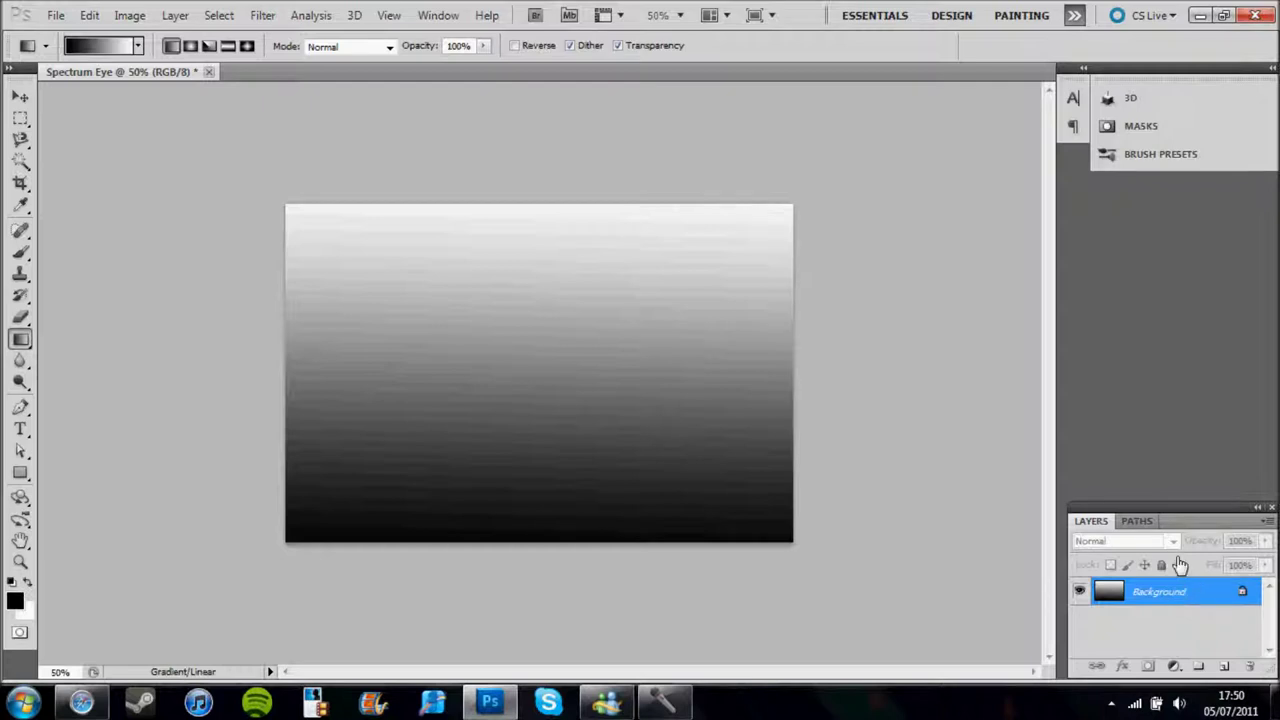
Convert the Background into Layer 0 and open its Layer Style dialog.
double_click(1182, 598)
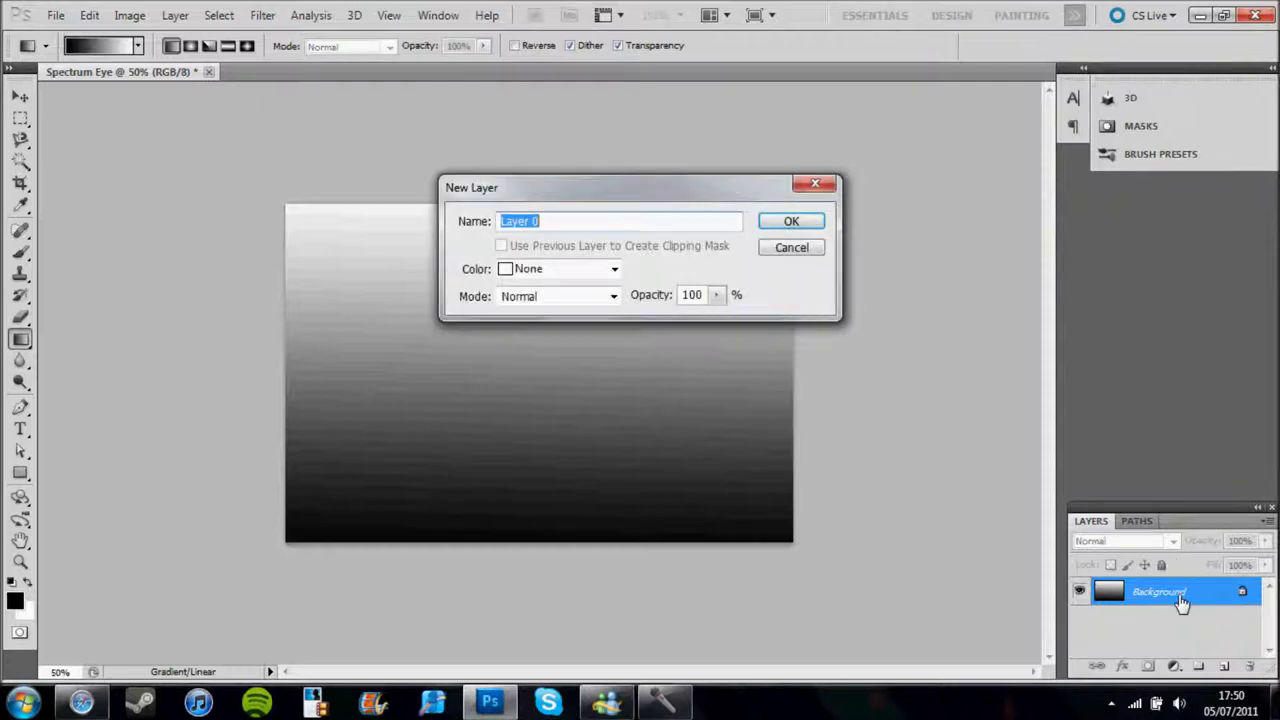
left_click(792, 222)
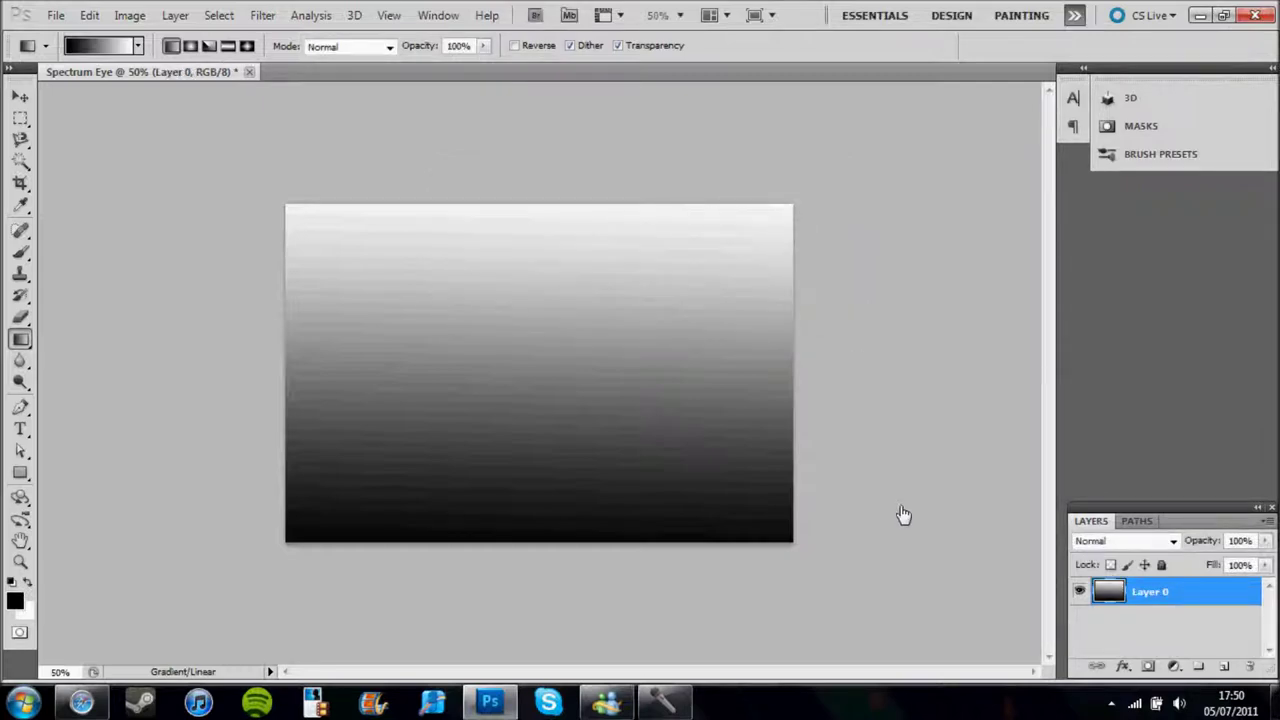
double_click(1206, 600)
mouse_move(860, 287)
left_mouse_down()
mouse_move(670, 150)
mouse_move(661, 158)
left_mouse_up()
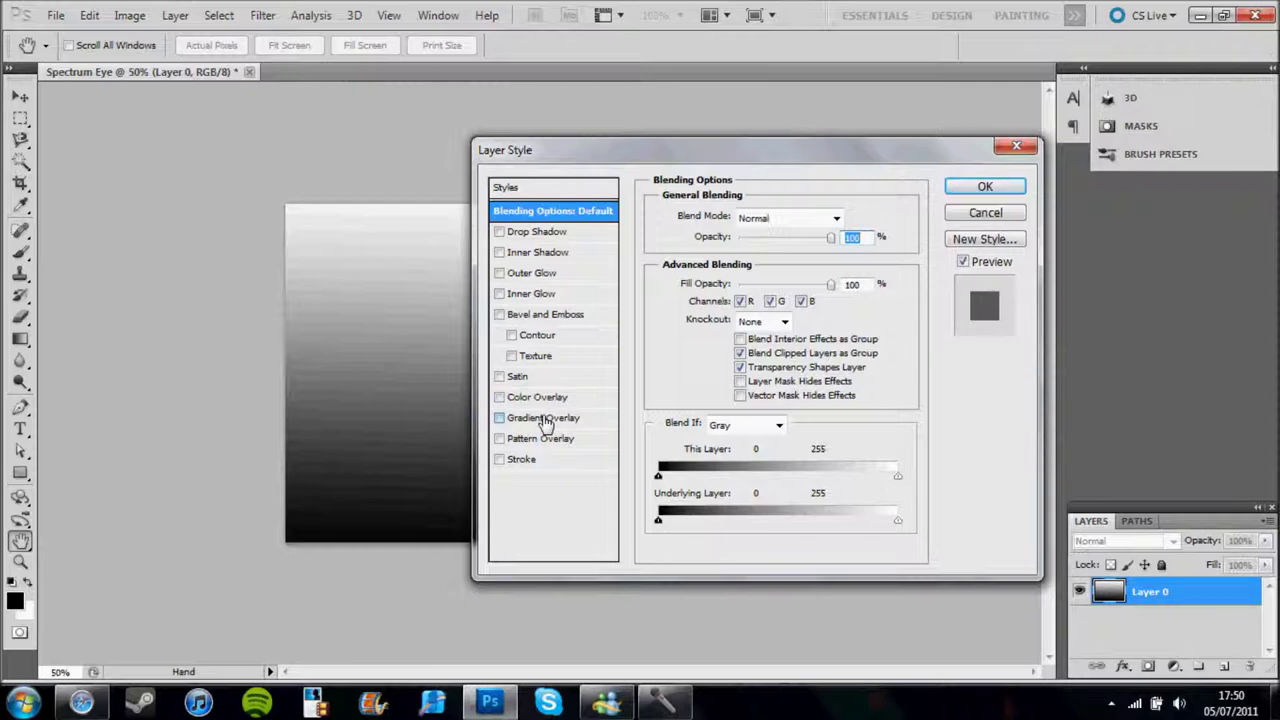
Enable Gradient Overlay and load the Spectrums gradient set, saving old presets as Untitled Gradients.
left_click(499, 418)
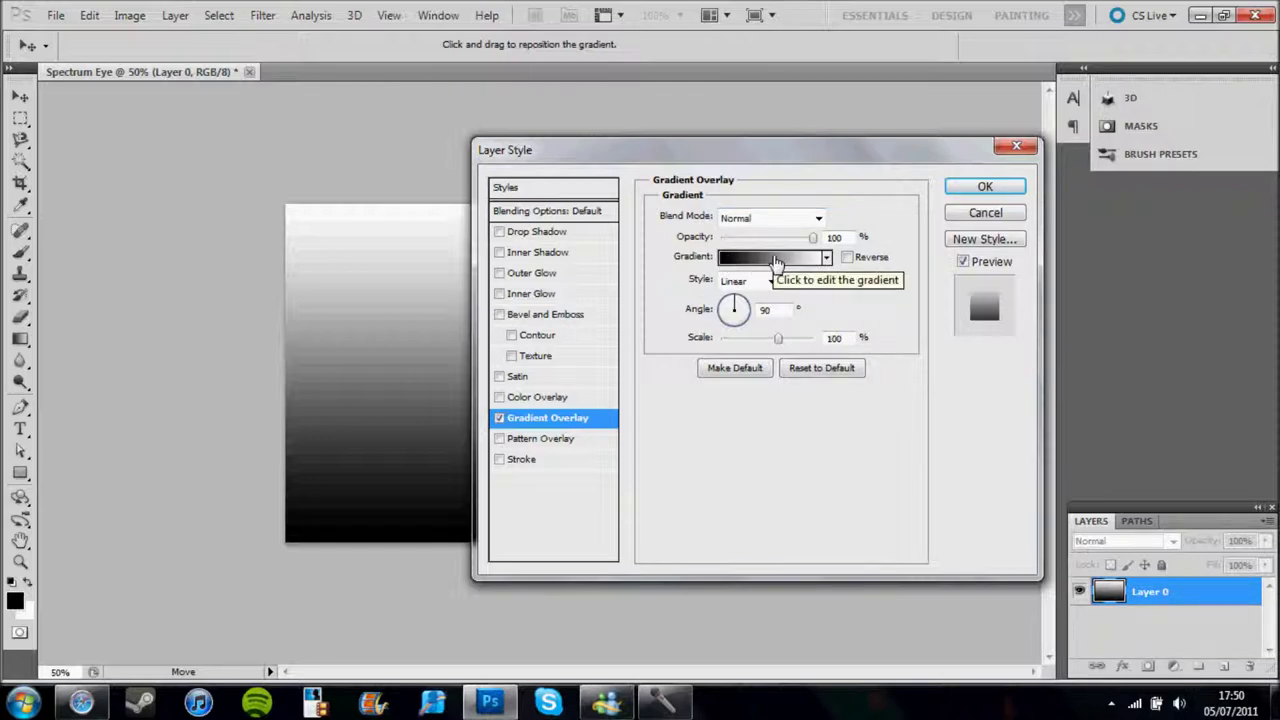
left_click(827, 258)
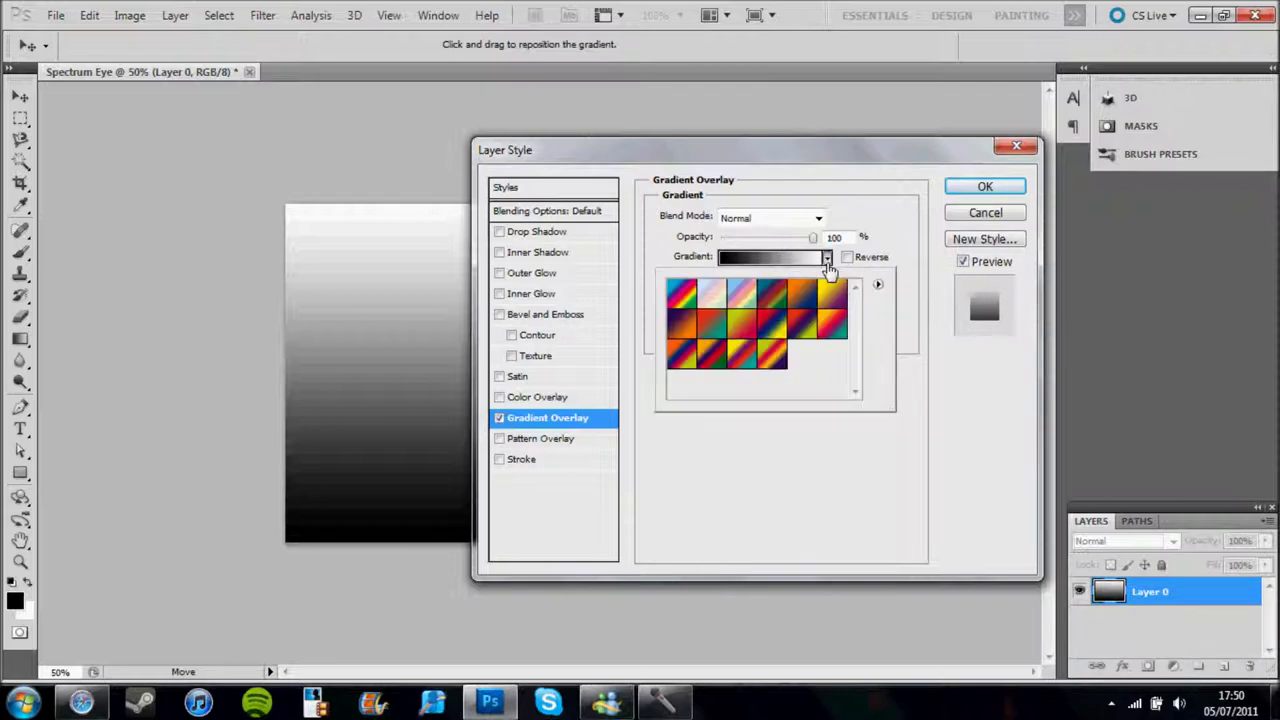
left_click(878, 288)
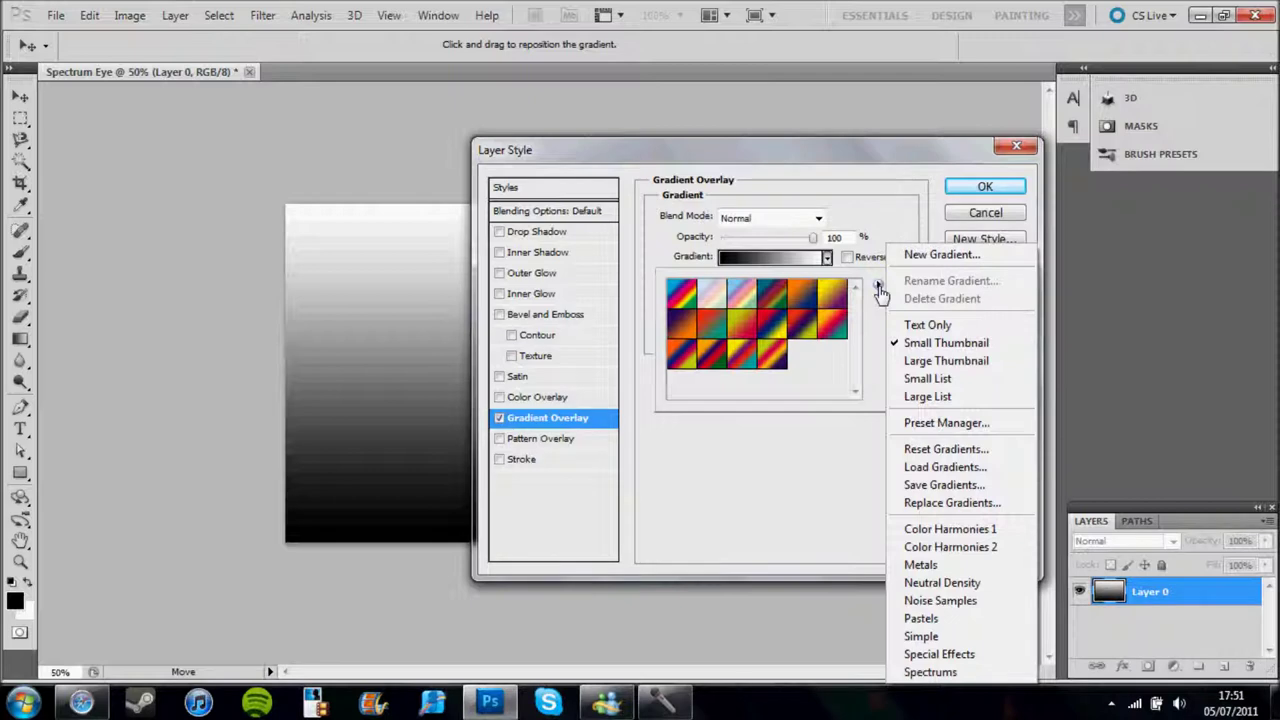
left_click(966, 683)
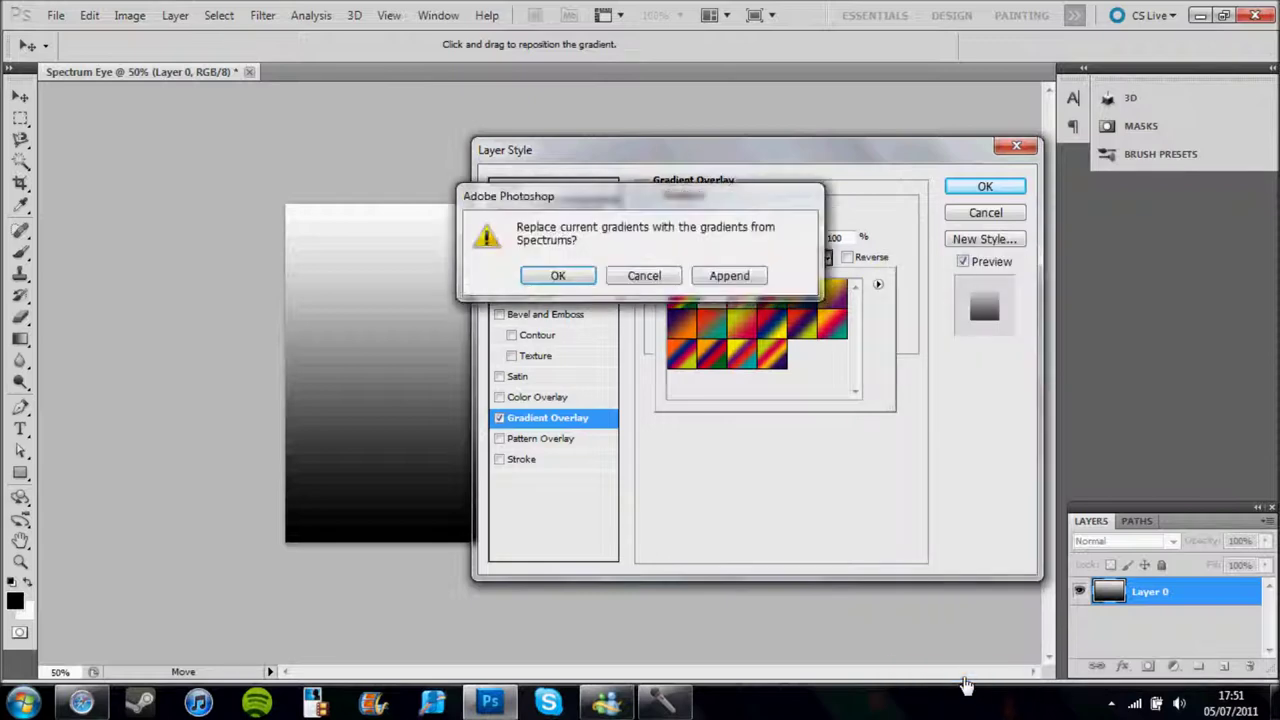
left_click(561, 277)
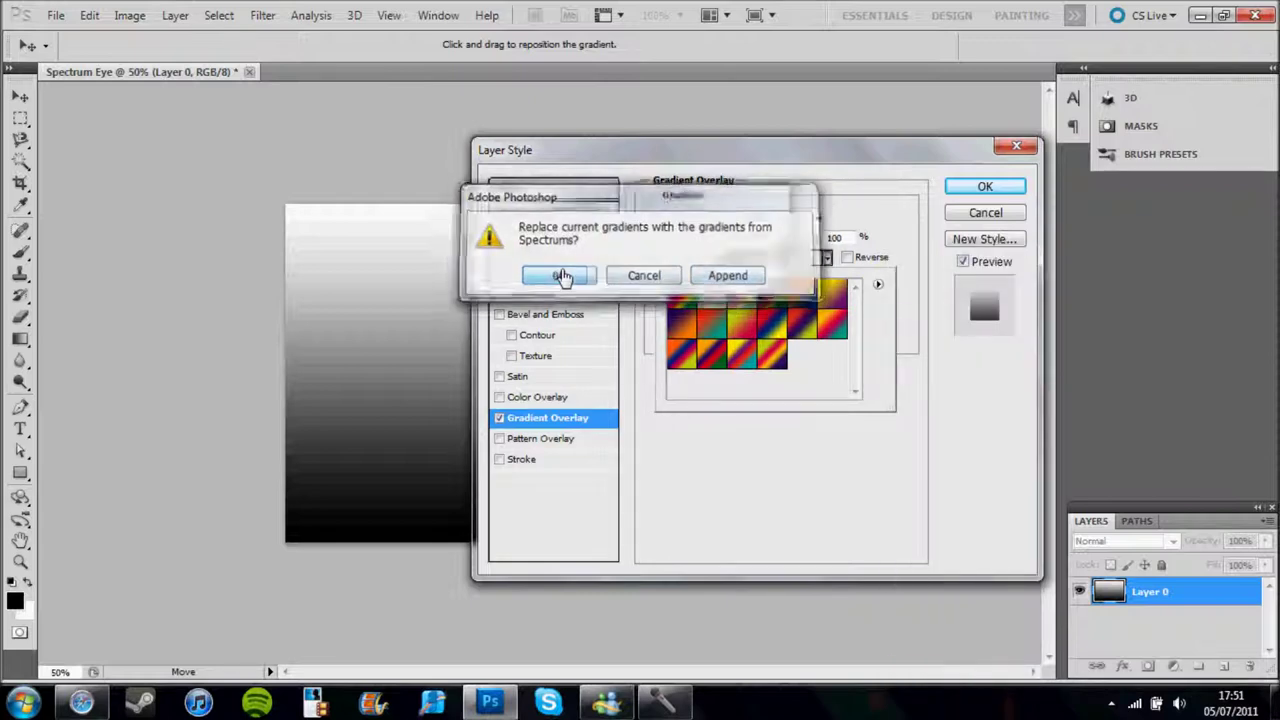
left_click(566, 277)
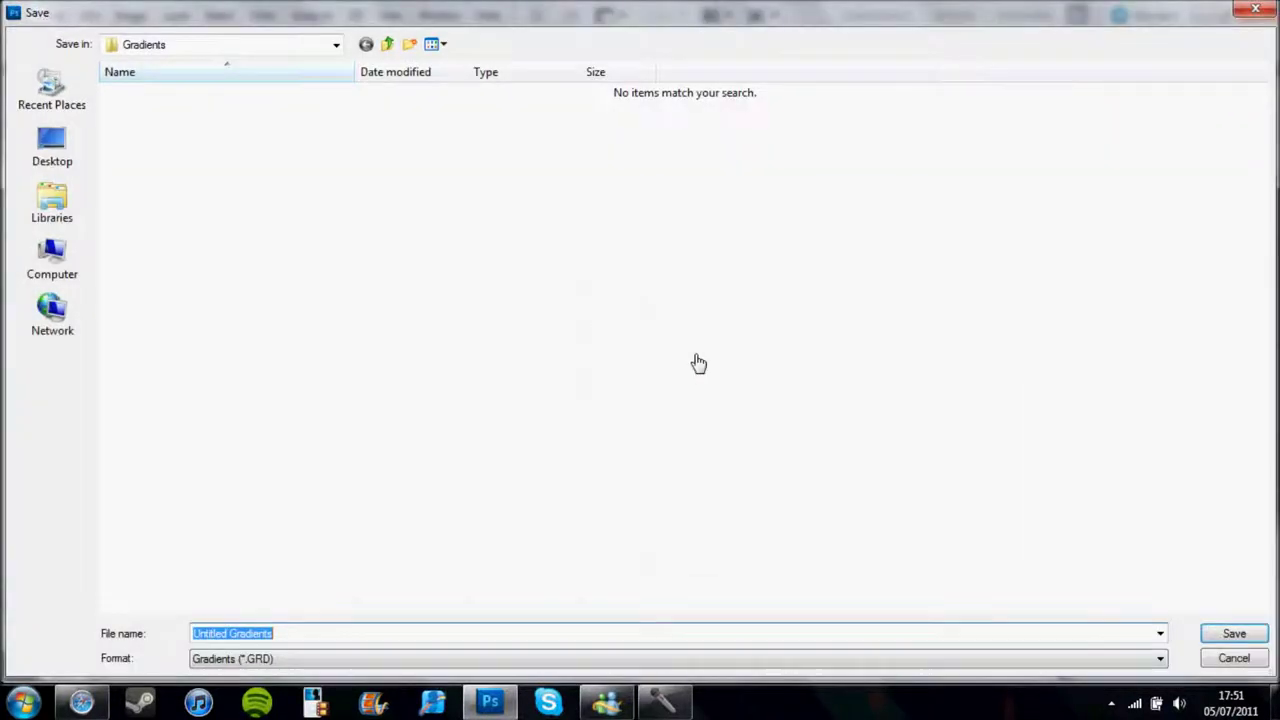
left_click(1232, 634)
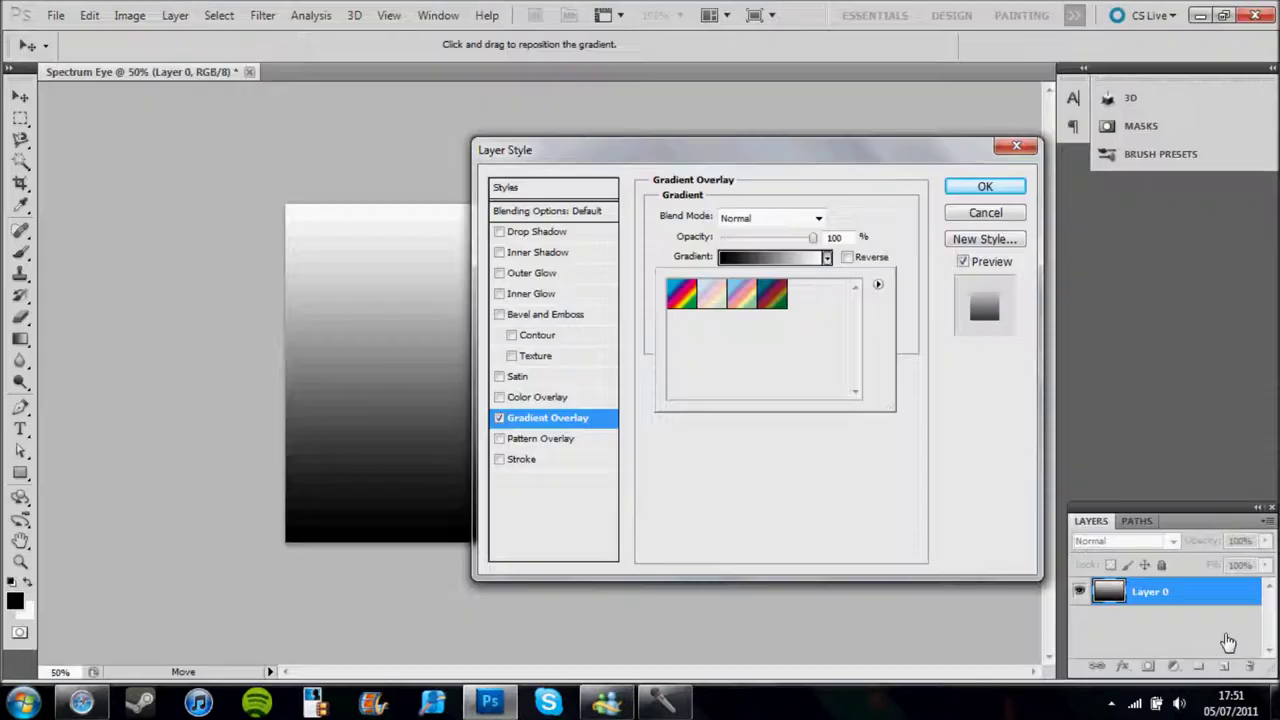
Apply the Spectrum preset to the overlay and set its blend mode to Linear Burn.
left_click(684, 310)
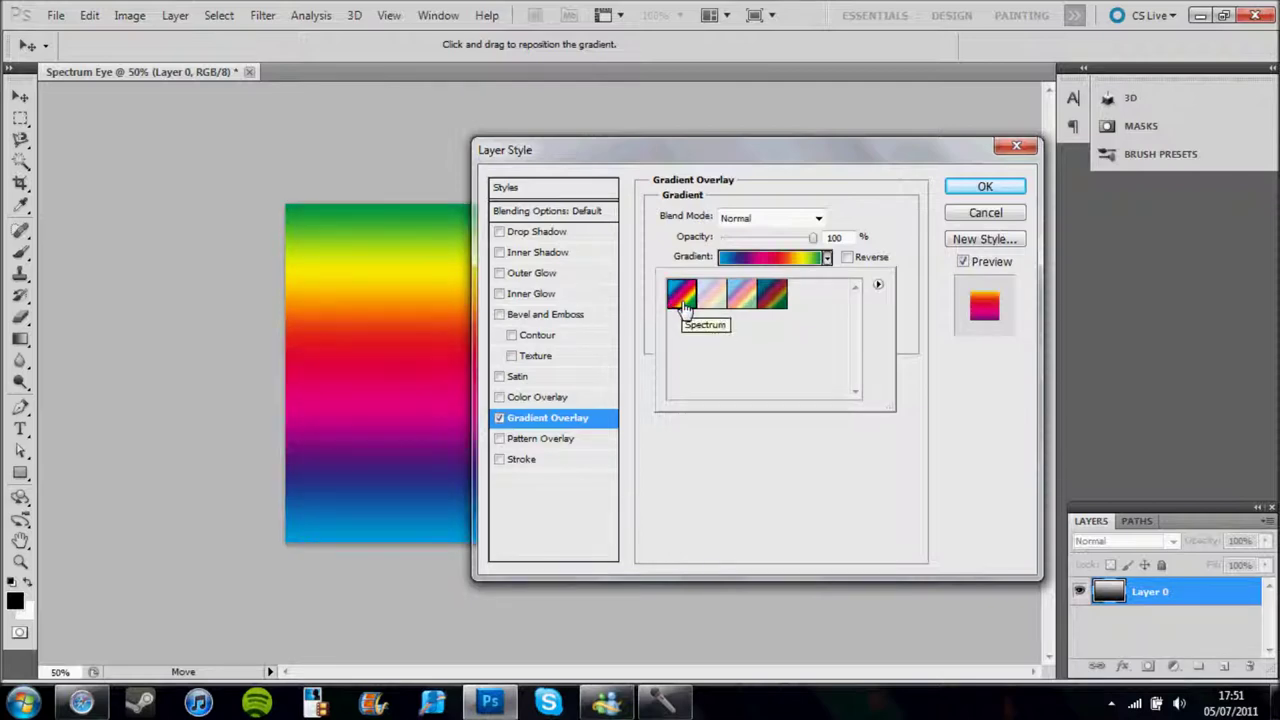
left_click(878, 286)
left_click(909, 488)
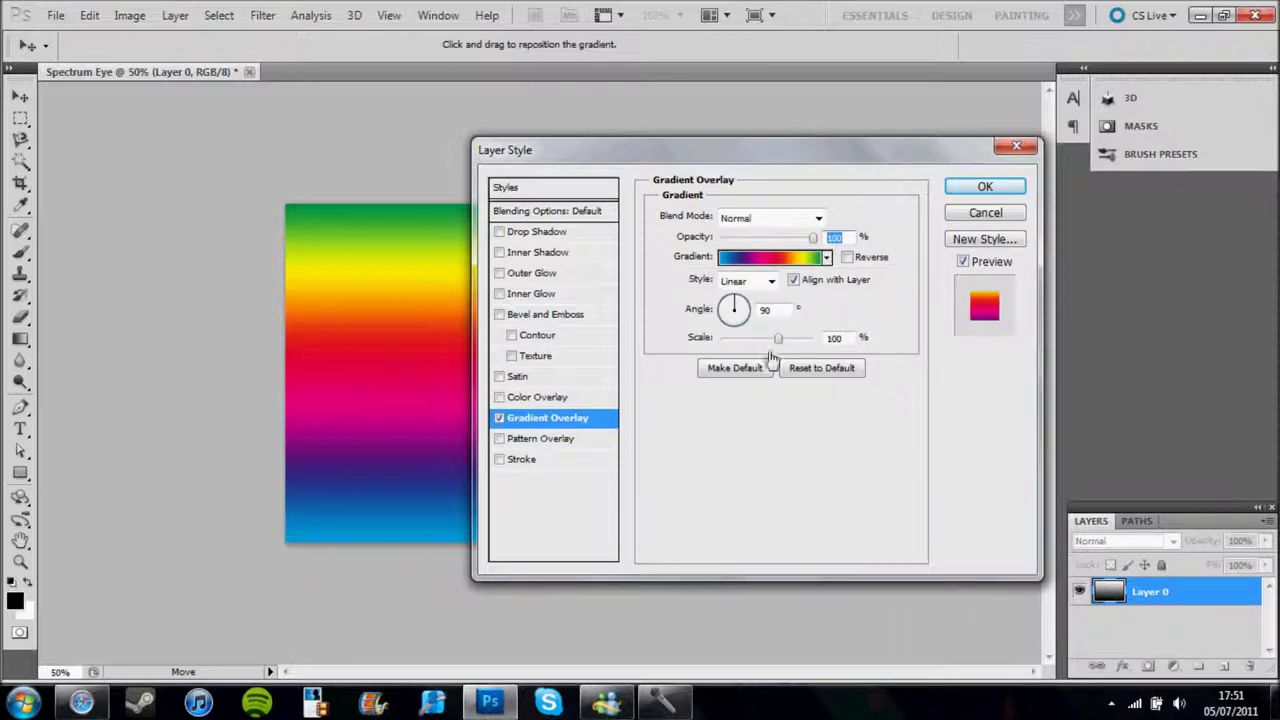
left_click(760, 222)
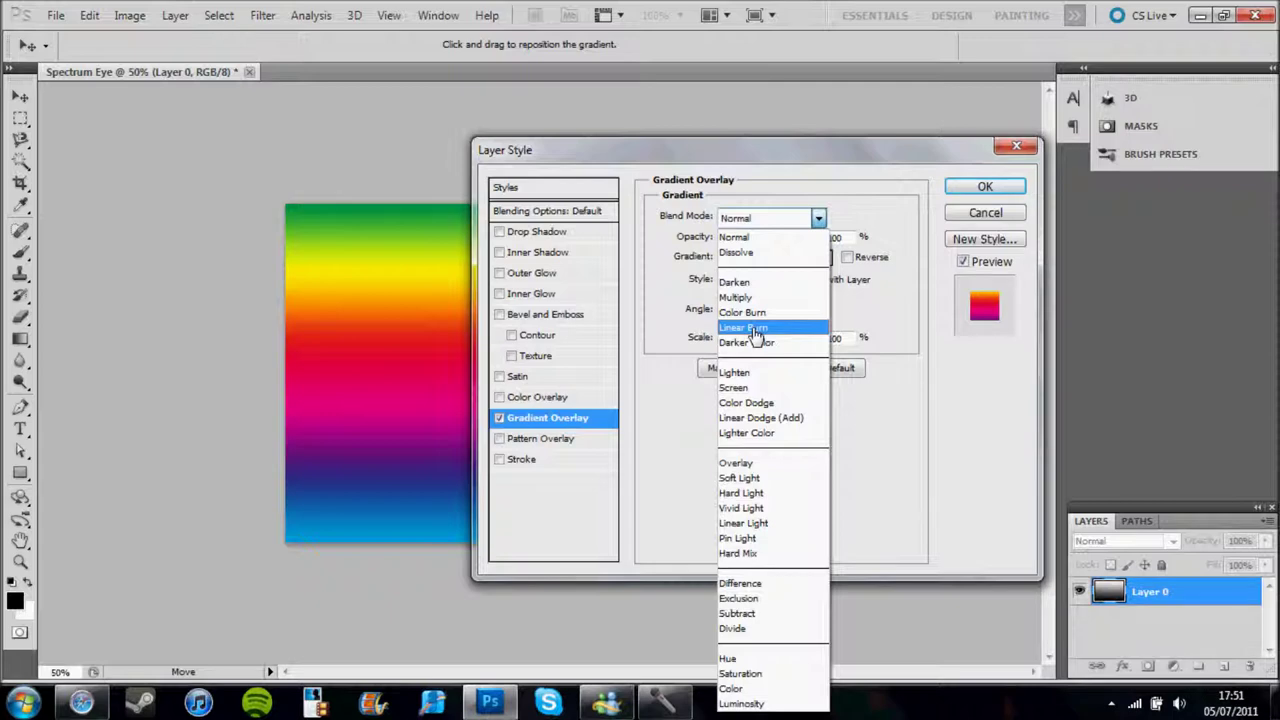
left_click(757, 328)
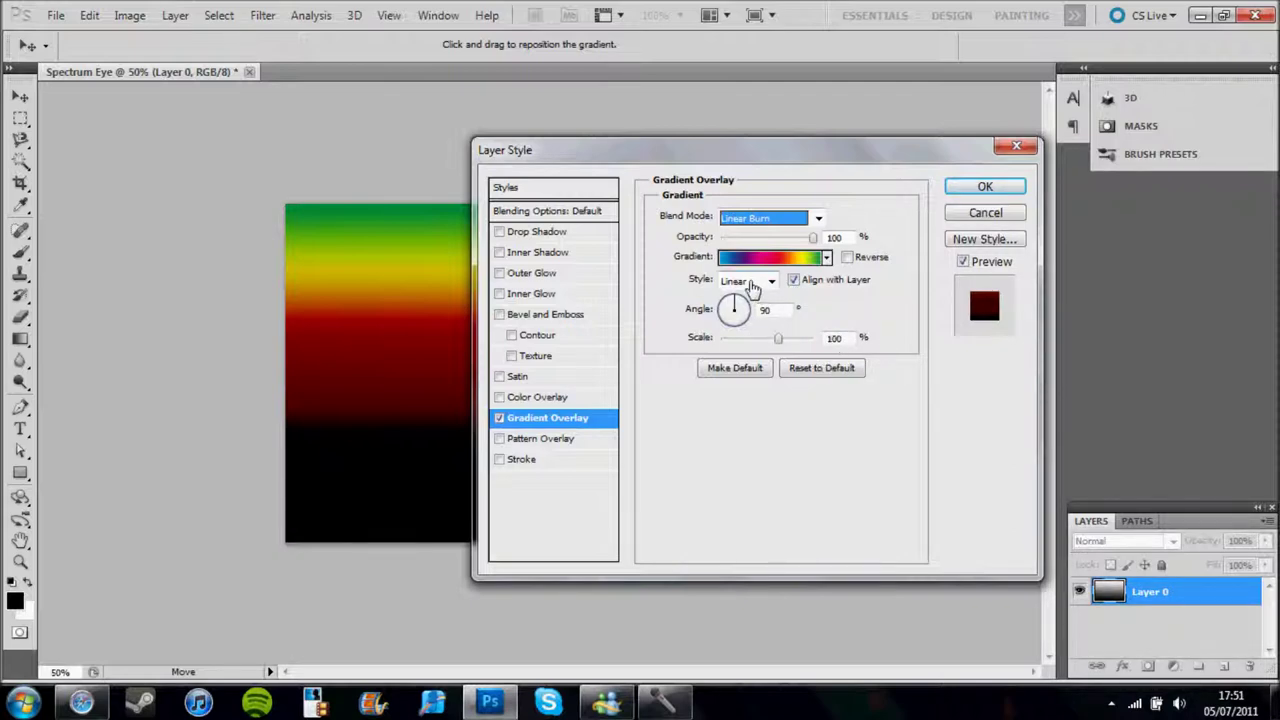
Make the overlay gradient Radial with a 0° angle.
left_click(754, 285)
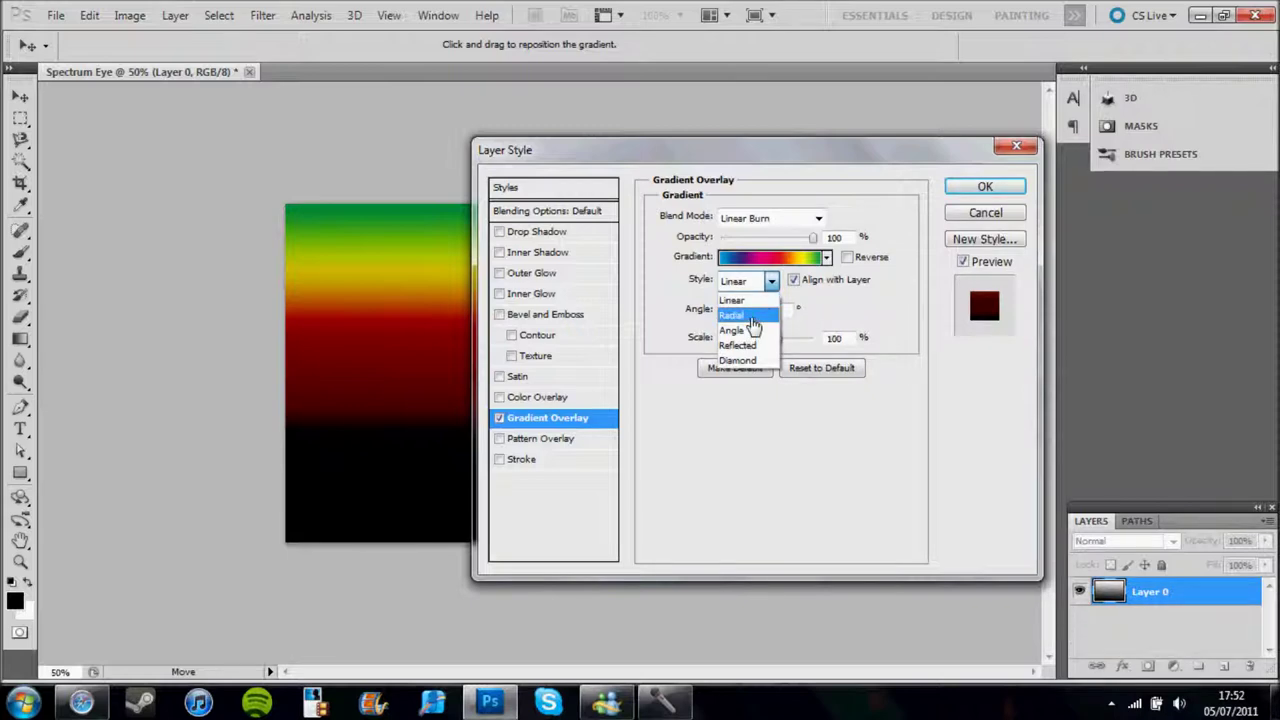
left_click(752, 318)
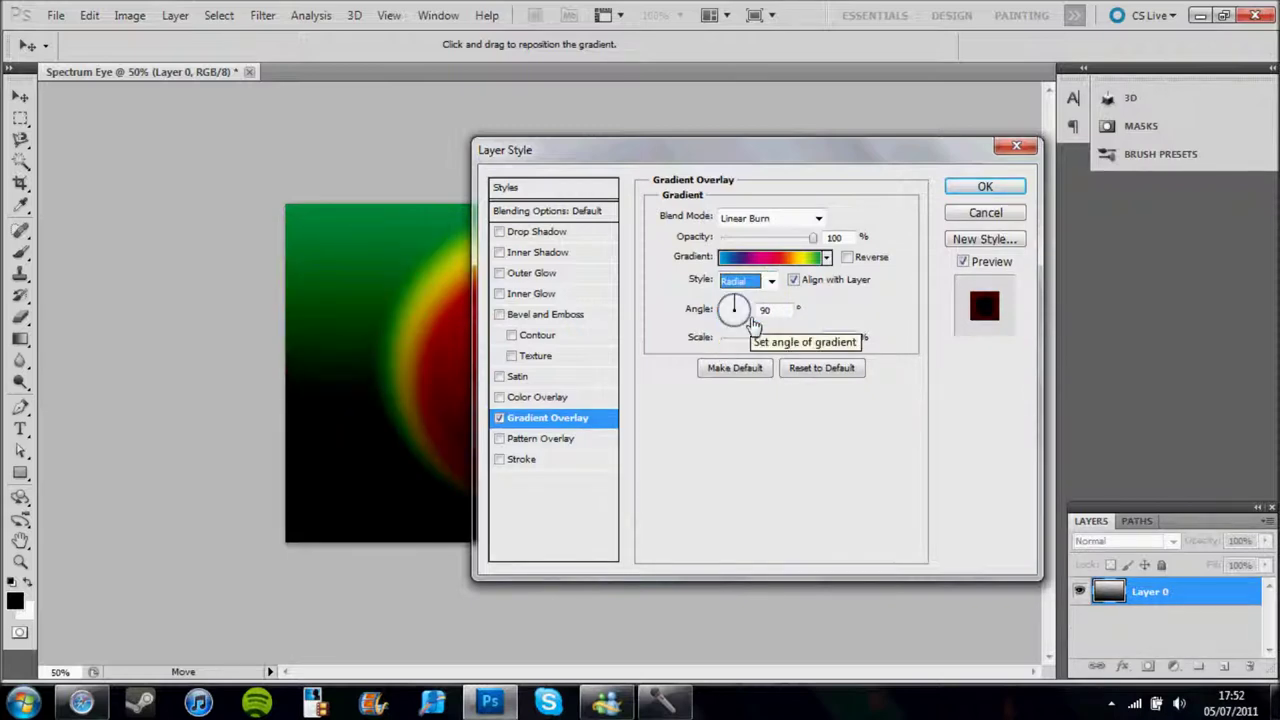
left_click_drag(649, 158, 908, 177)
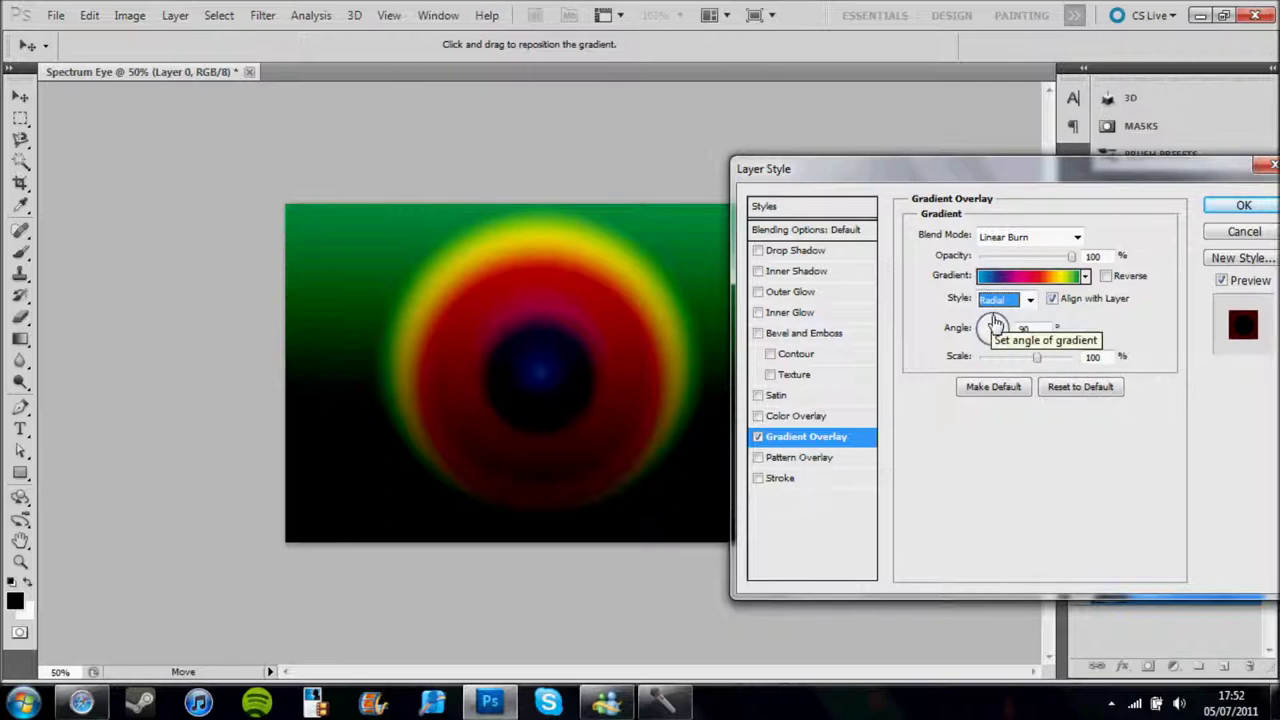
left_click_drag(996, 322, 1013, 335)
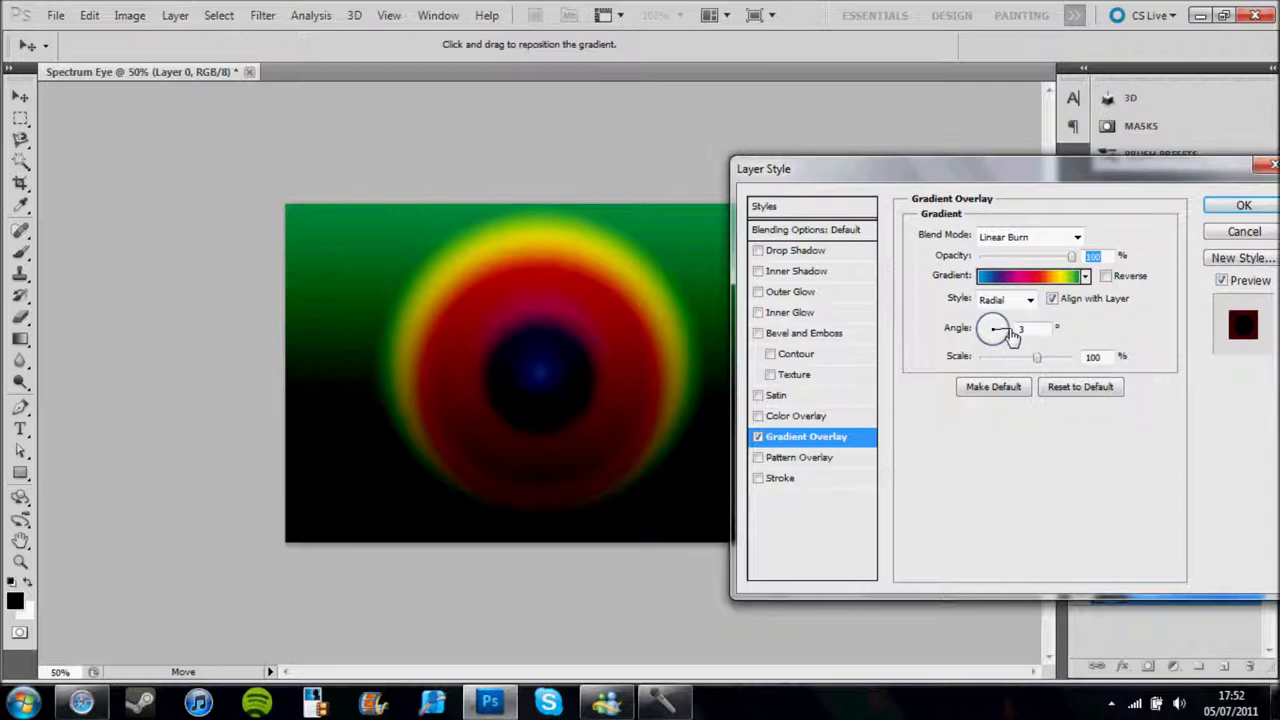
left_click_drag(1012, 334, 1010, 333)
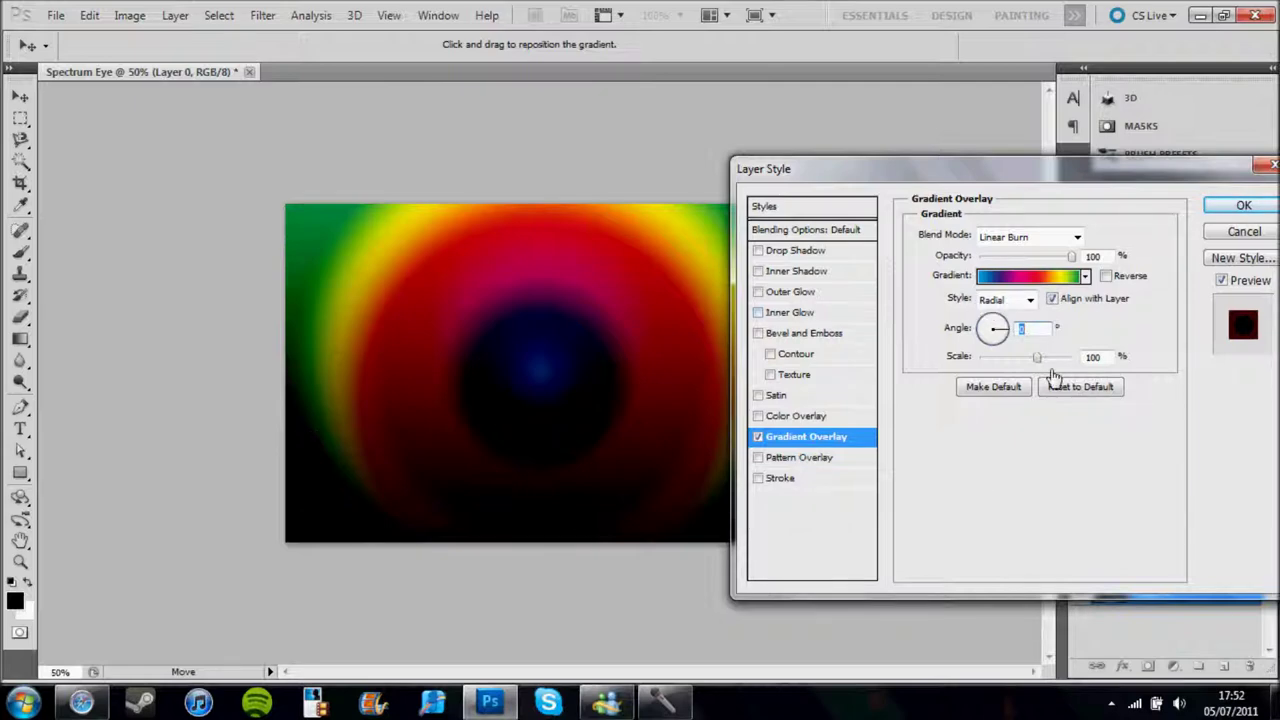
Adjust the overlay Scale until the rings form a central eye, then apply the layer style.
left_click_drag(1042, 366, 1072, 366)
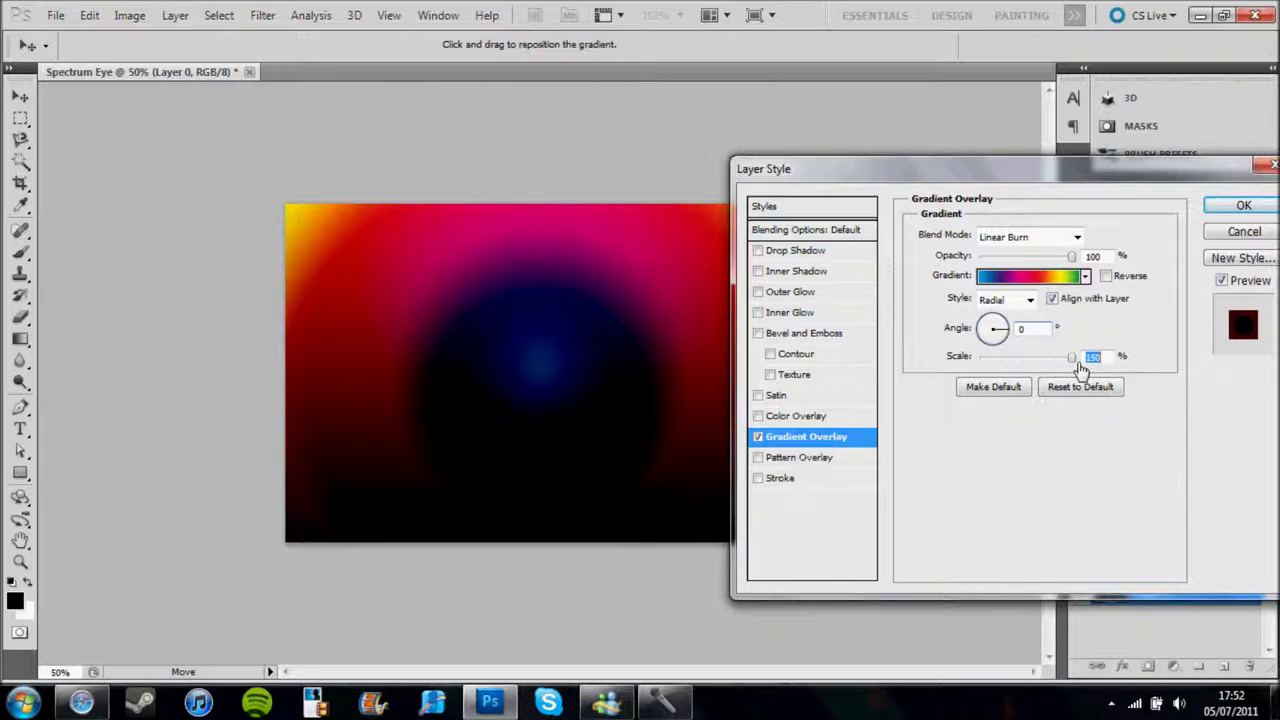
left_click_drag(1080, 368, 987, 364)
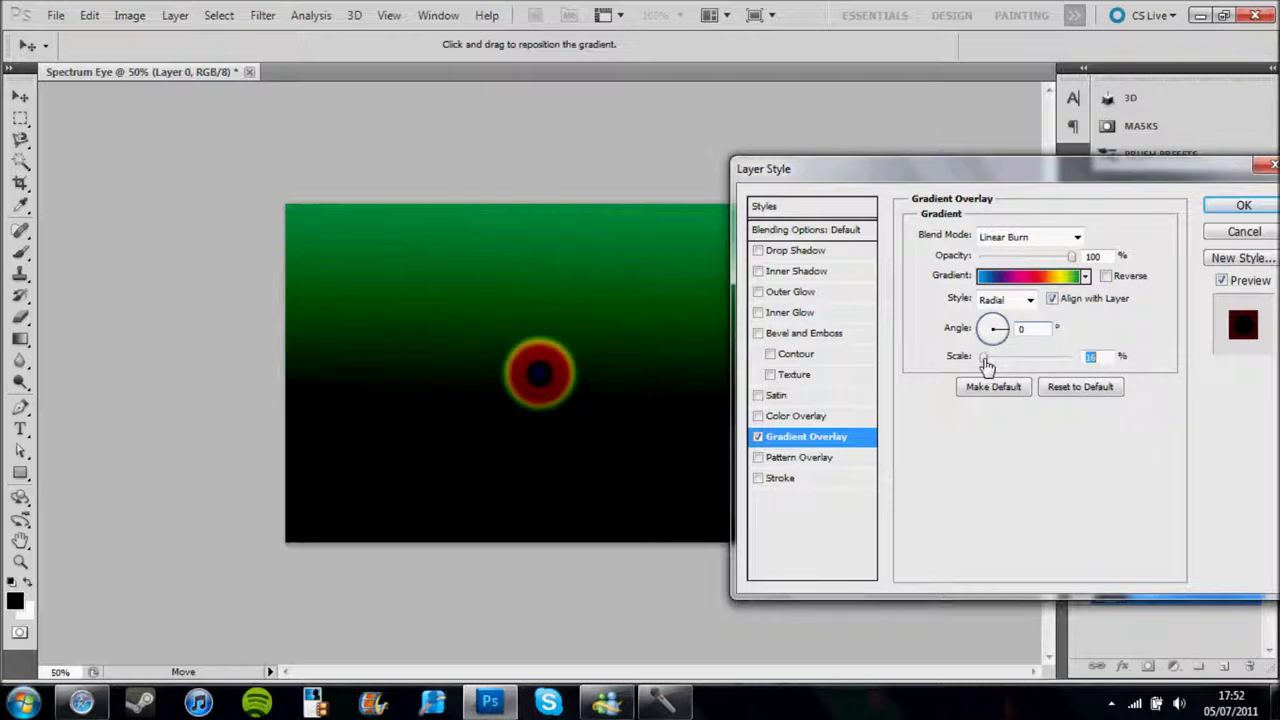
mouse_move(987, 364)
left_mouse_down()
mouse_move(1039, 376)
mouse_move(1012, 372)
left_mouse_up()
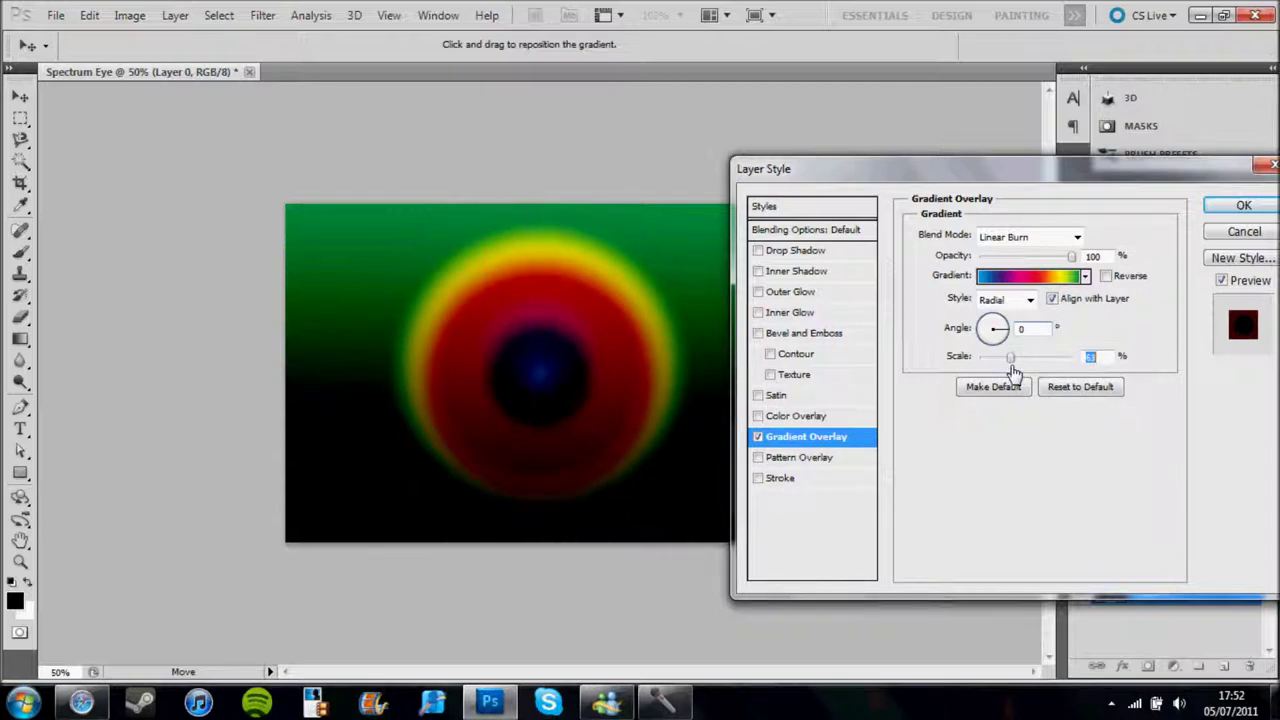
left_click_drag(1012, 372, 1014, 372)
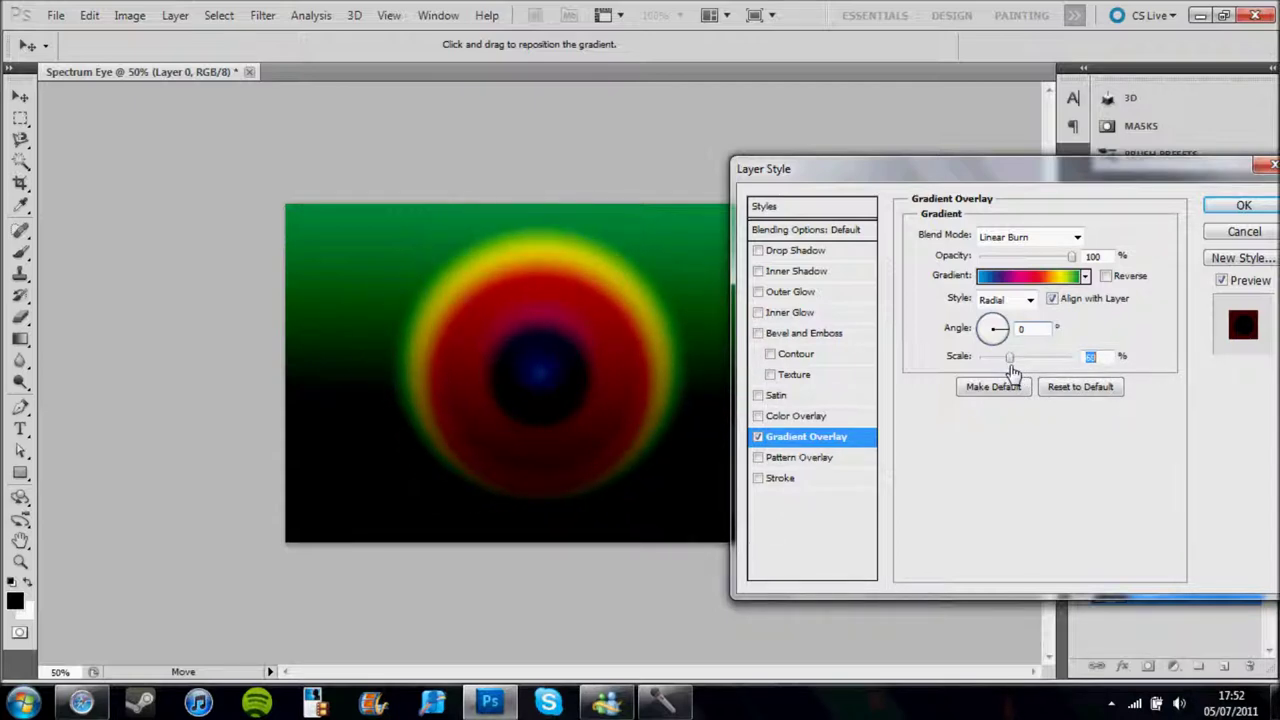
left_click(1243, 207)
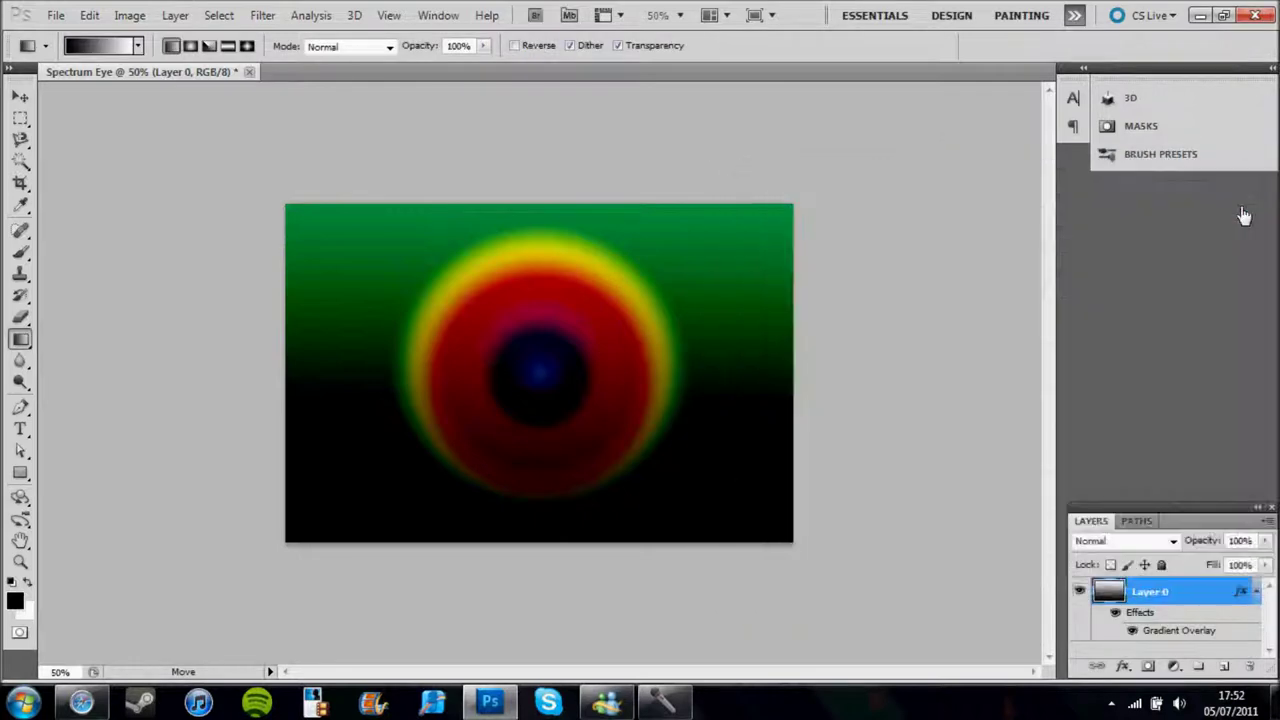